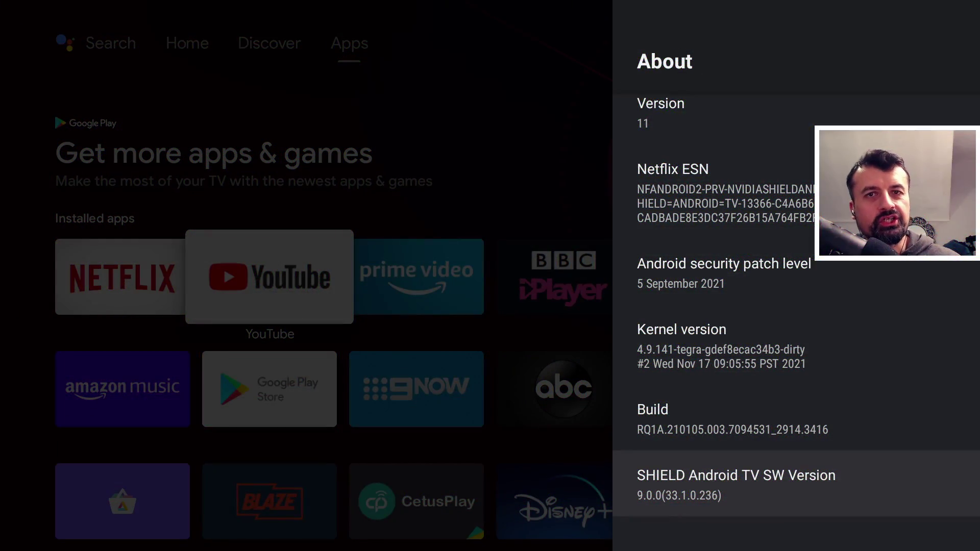
Scroll up the About details to the Version entry showing software 9.0.0
key("Up")
key("Up")
key("Up")
key("Up")
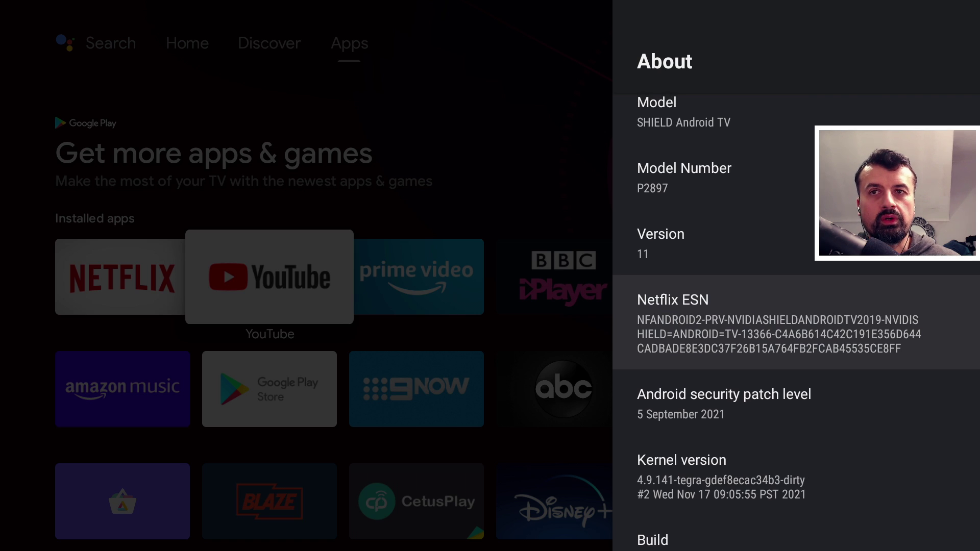
key("Up")
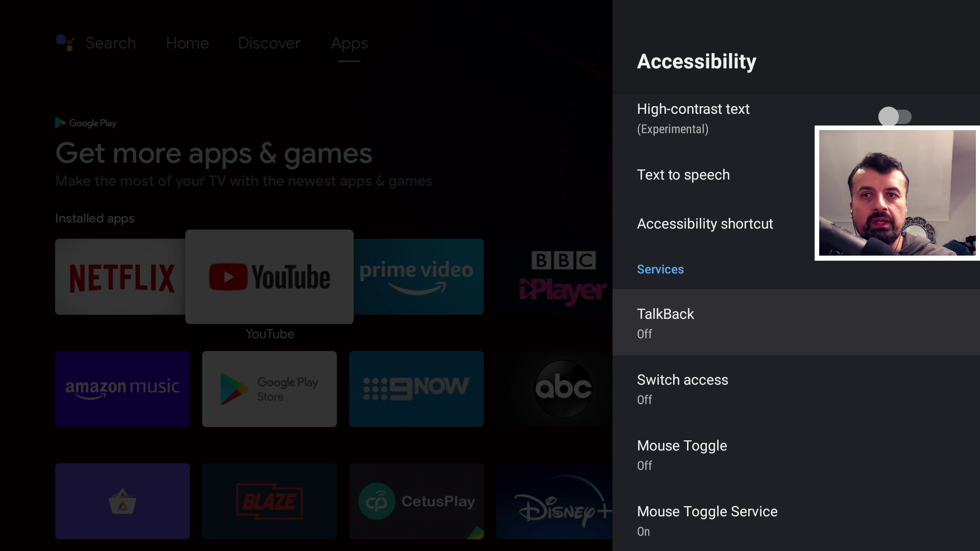
Switch on Mouse Toggle Service in Accessibility and confirm enabling it
key("Down")
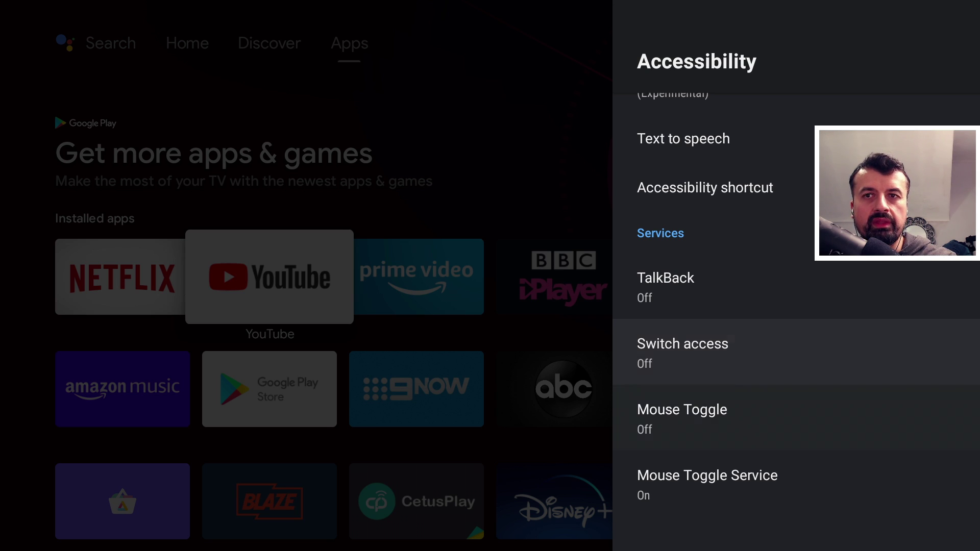
key("Down")
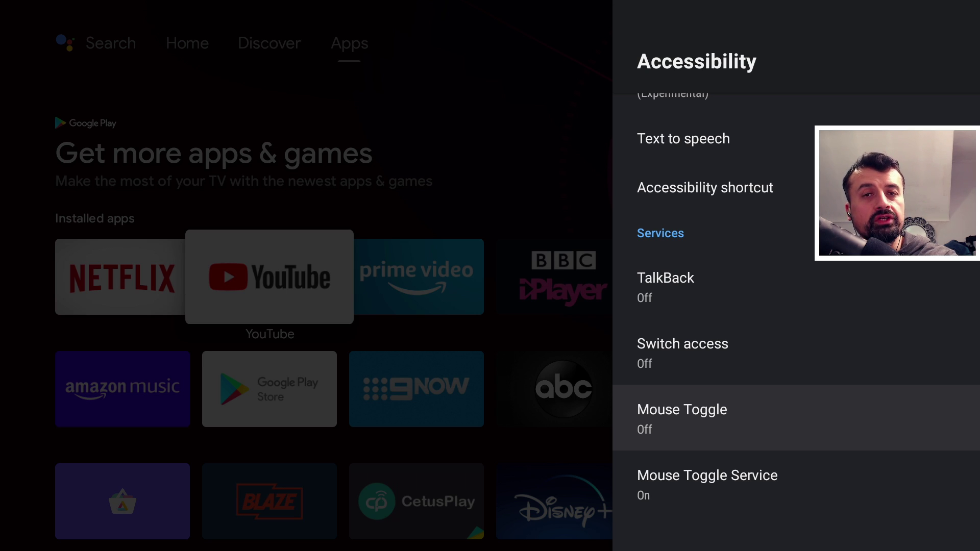
key("Up")
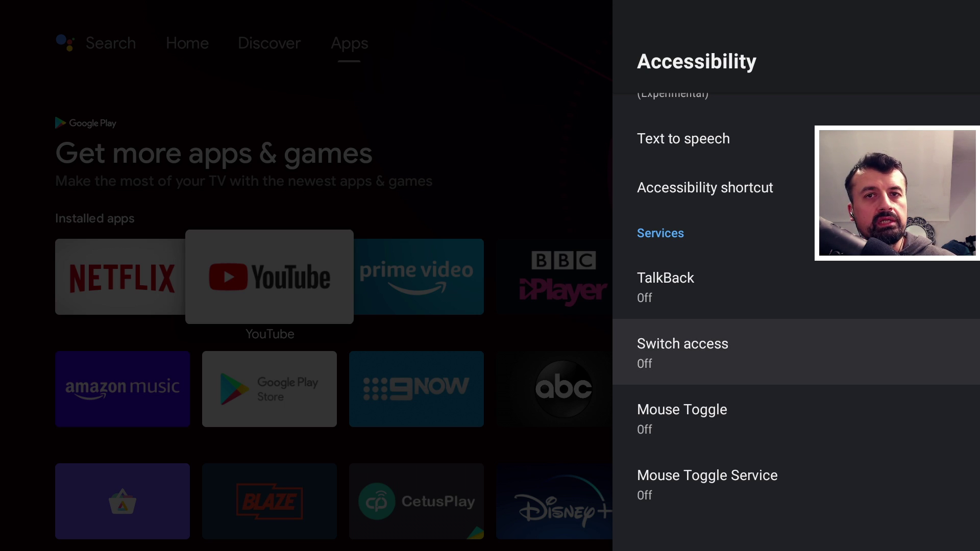
key("Down")
key("Down")
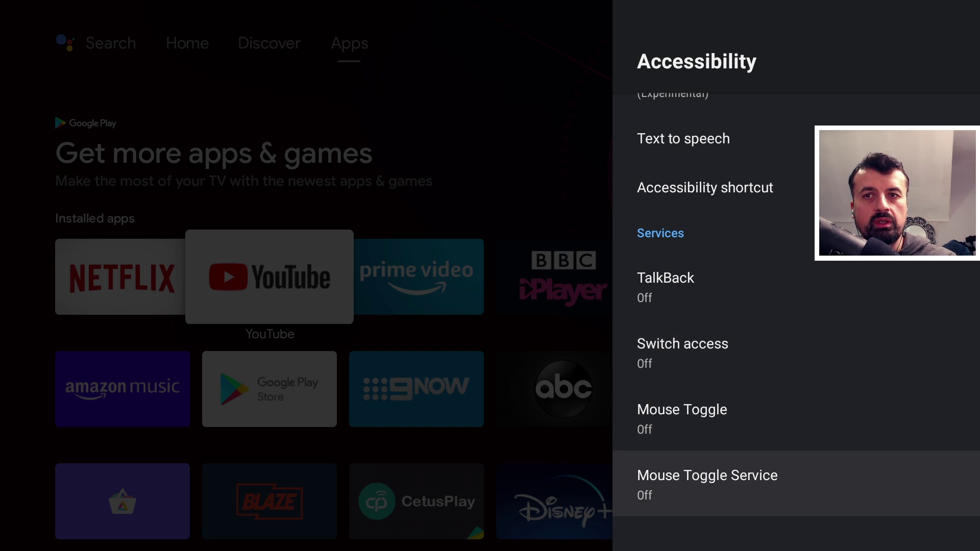
key("Return")
key("Return")
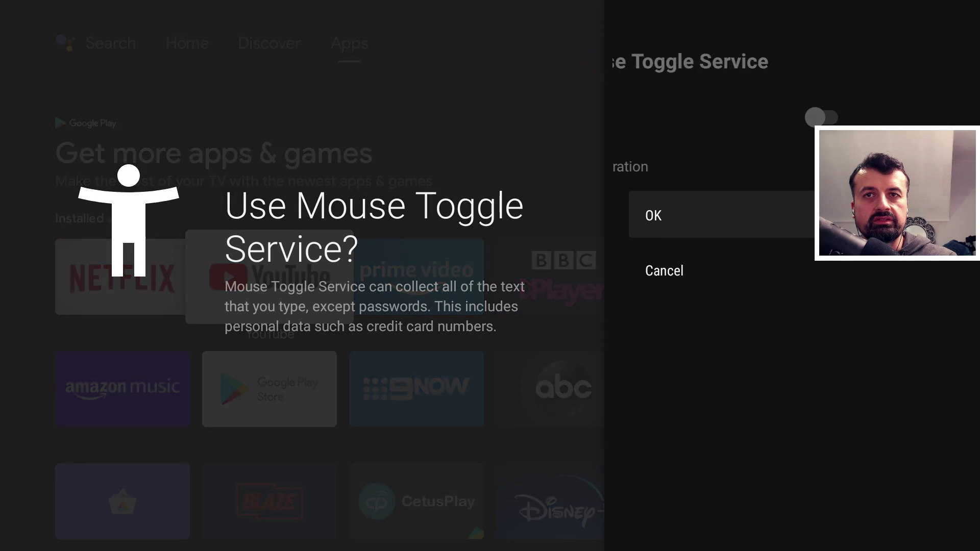
key("Return")
key("Down")
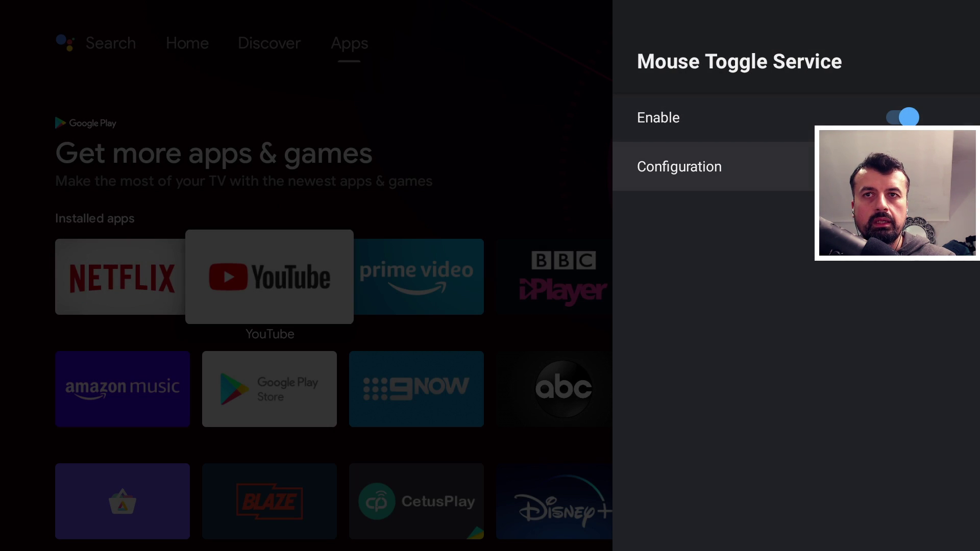
key("Return")
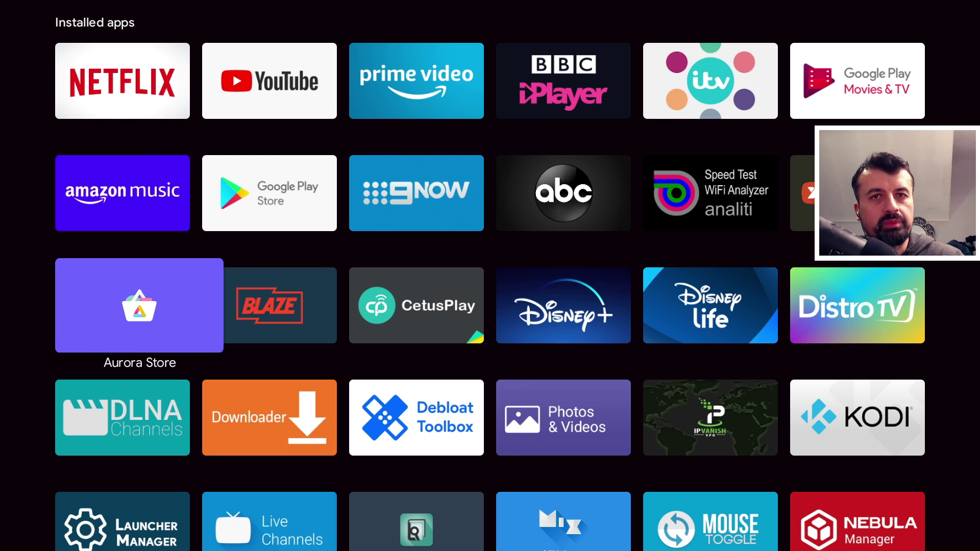
key("Right")
key("Left")
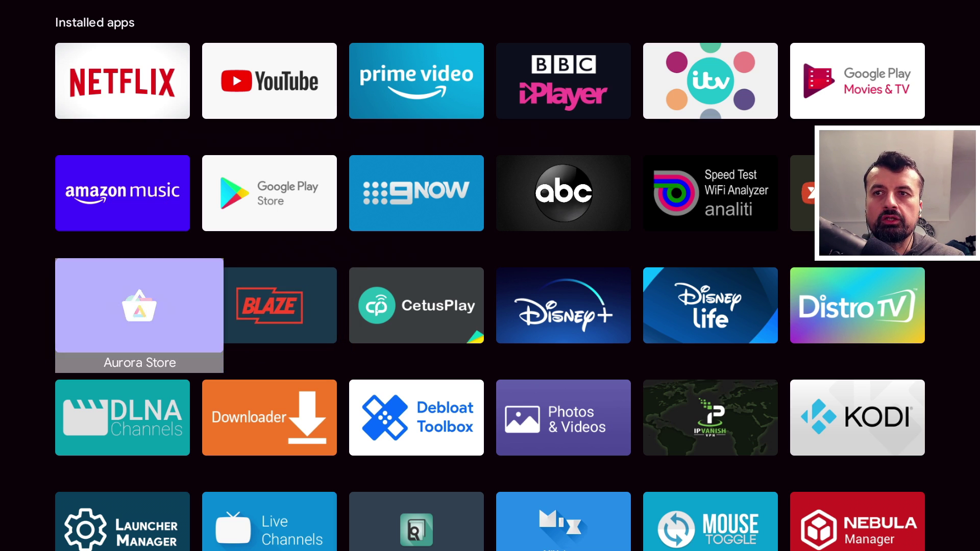
key("Return")
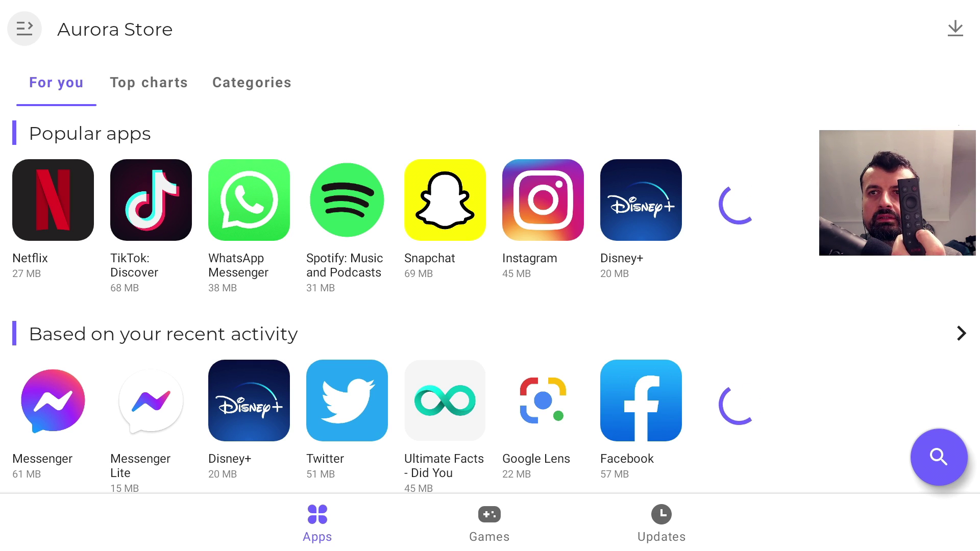
key("Menu")
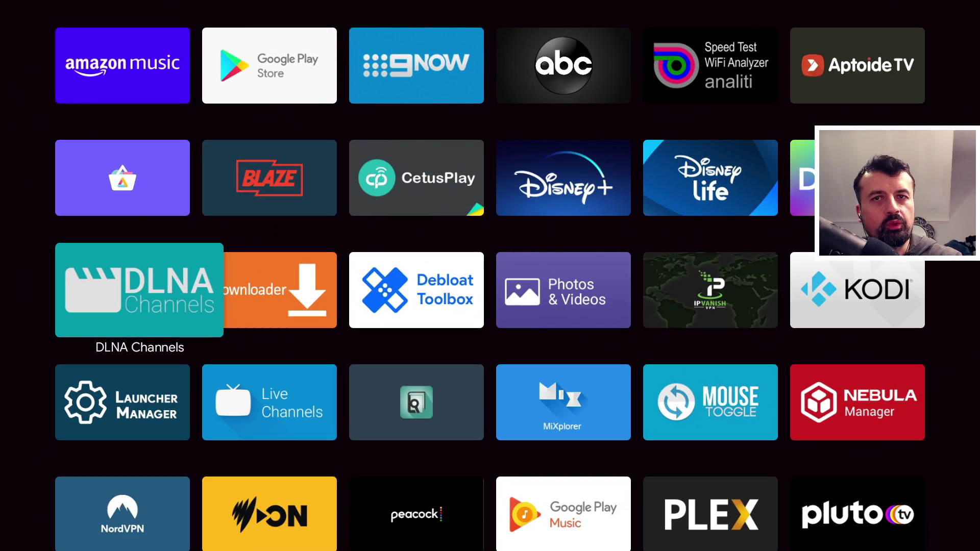
Launch Launcher Manager from the apps grid and choose Enable Custom Launcher
key("Down")
key("Right")
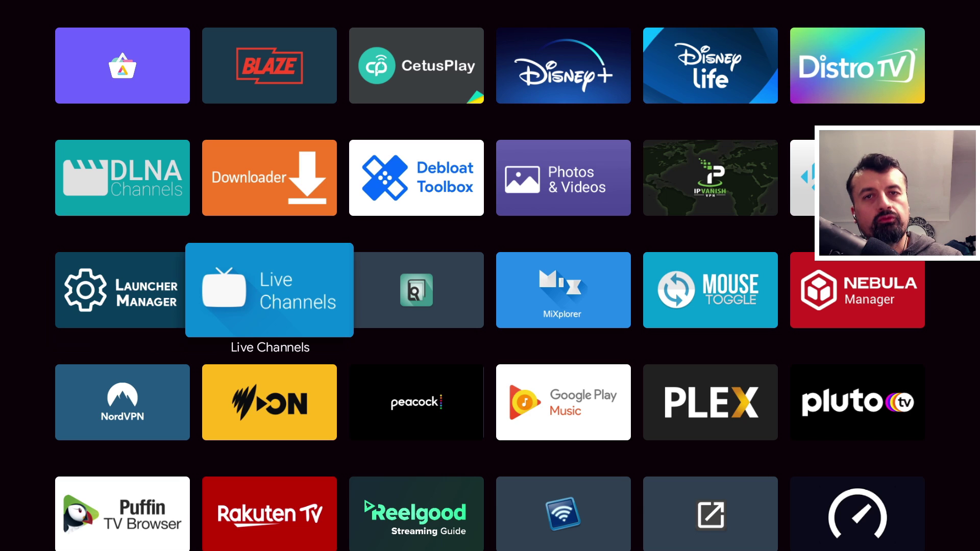
key("Left")
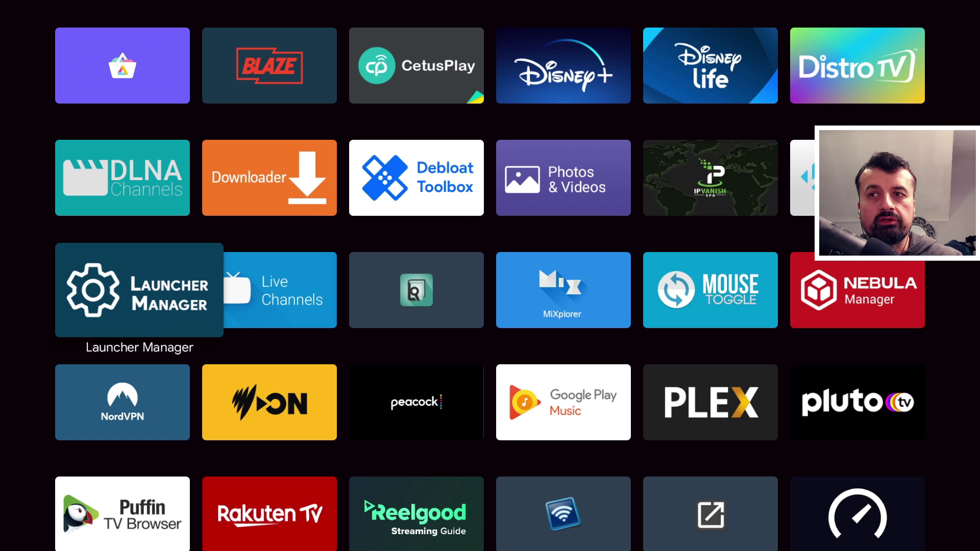
key("Right")
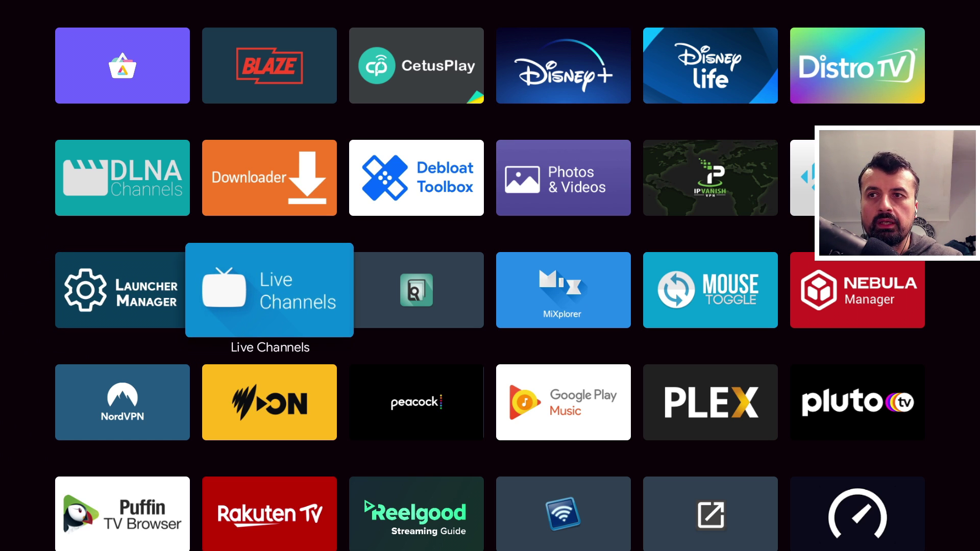
key("Left")
key("Return")
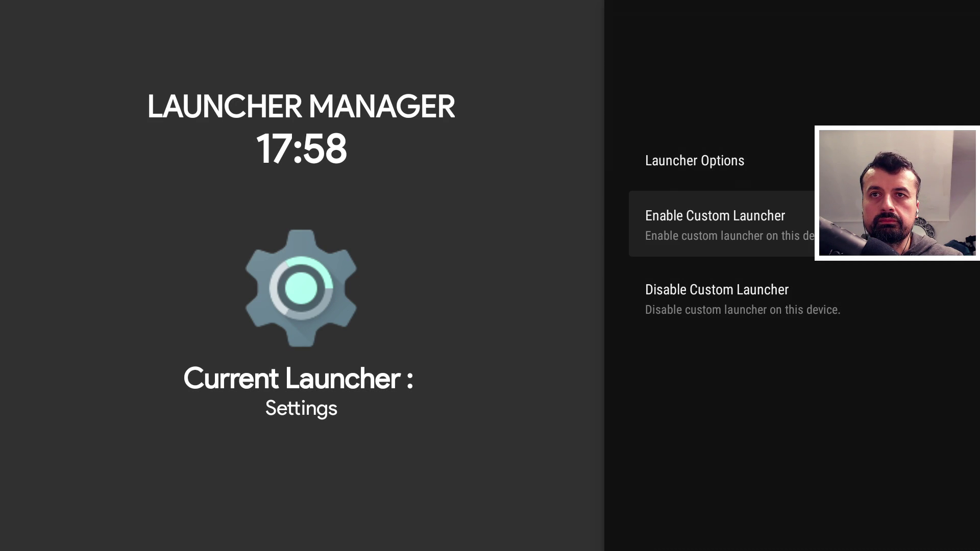
key("Down")
key("Up")
key("Return")
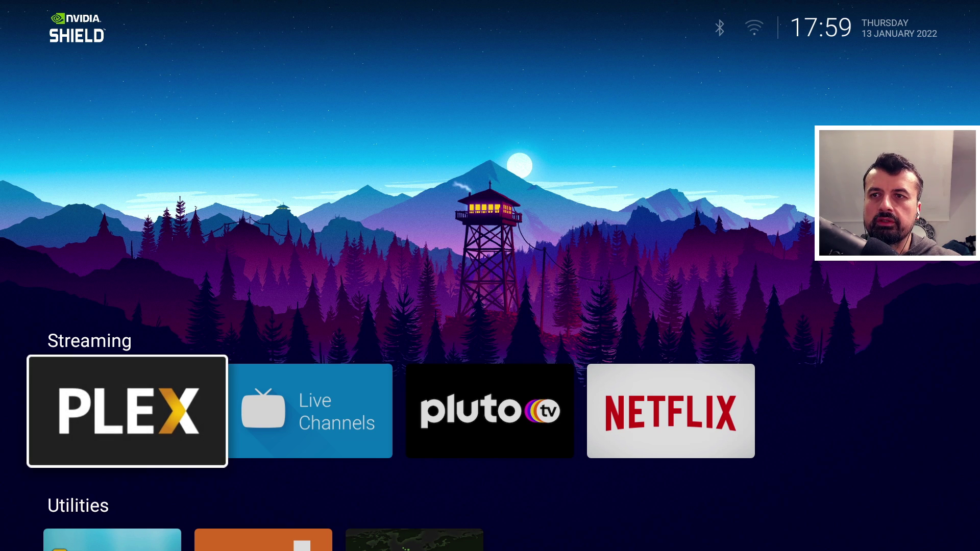
From the Streaming row, open Wolf Launcher's widget menu to place a weather forecast widget
key("Down")
key("Down")
key("Down")
key("Up")
key("Up")
key("Up")
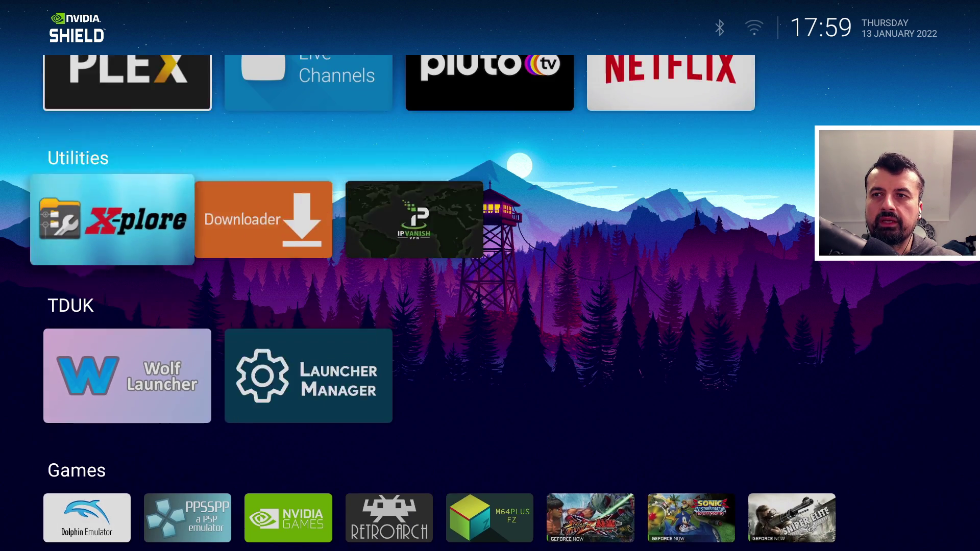
key("Menu")
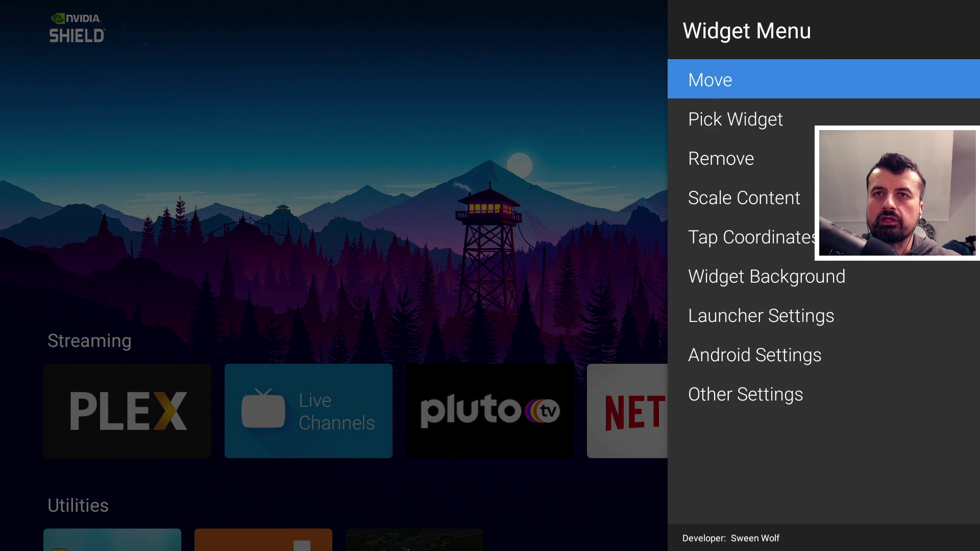
key("Down")
key("Escape")
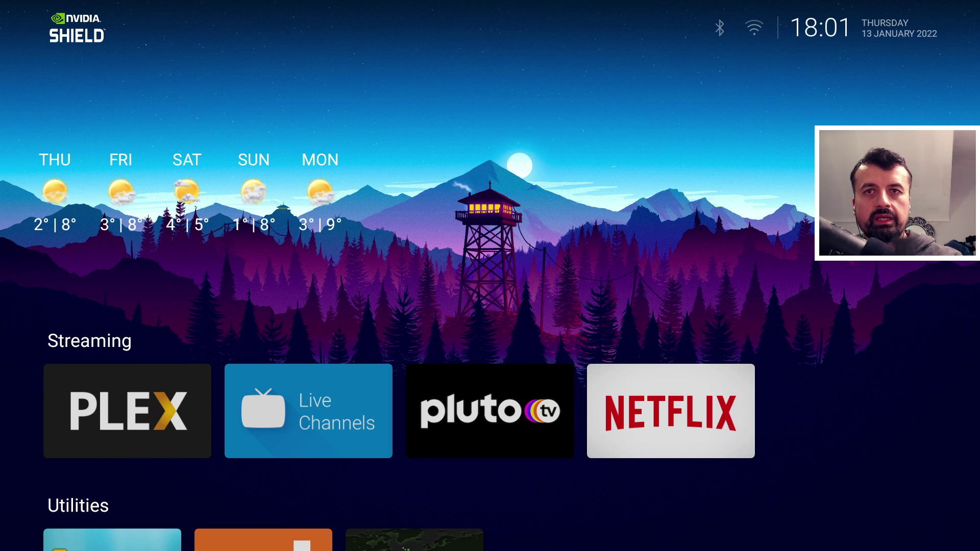
key("XF86Search")
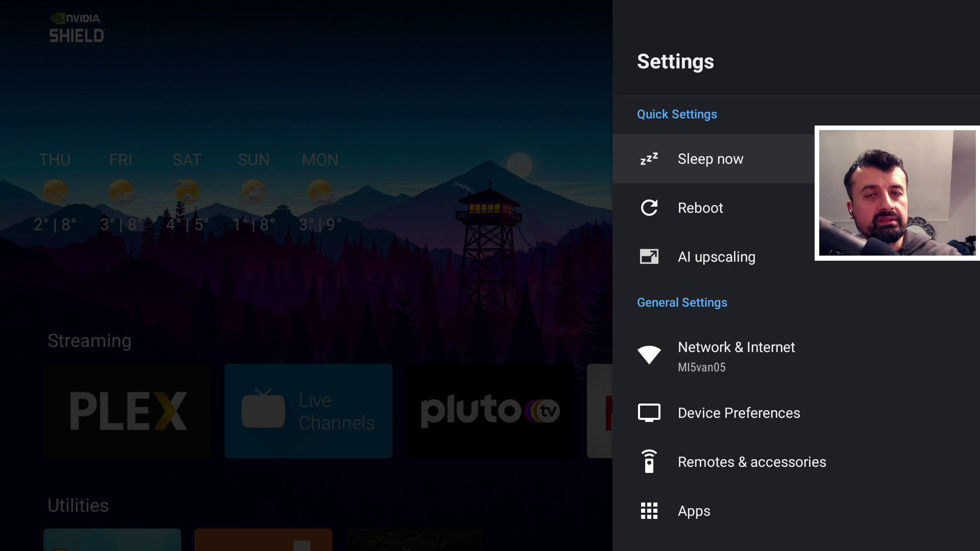
Launch Launcher Manager from recent apps under Settings > Apps and view its launcher options
key("Down")
key("Down")
key("Down")
key("Down")
key("Down")
key("Down")
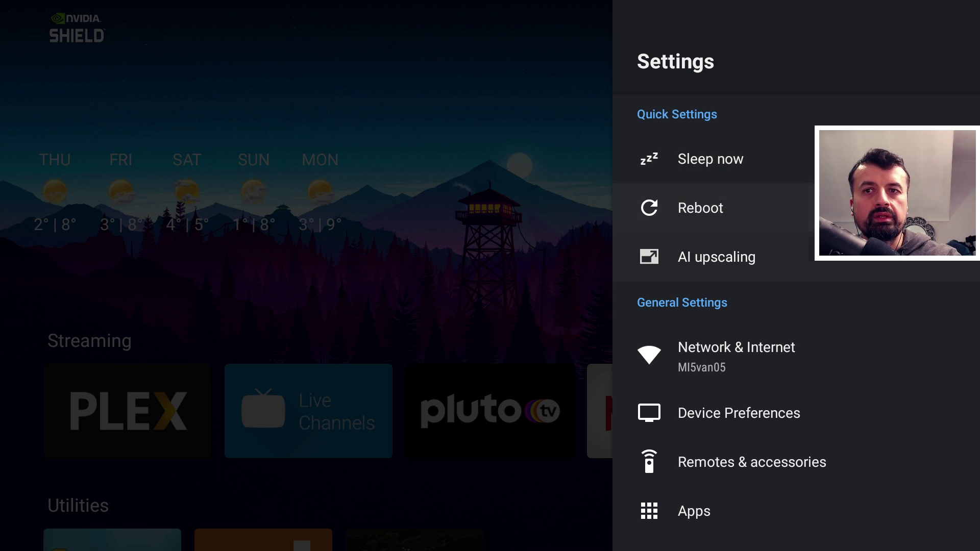
key("Return")
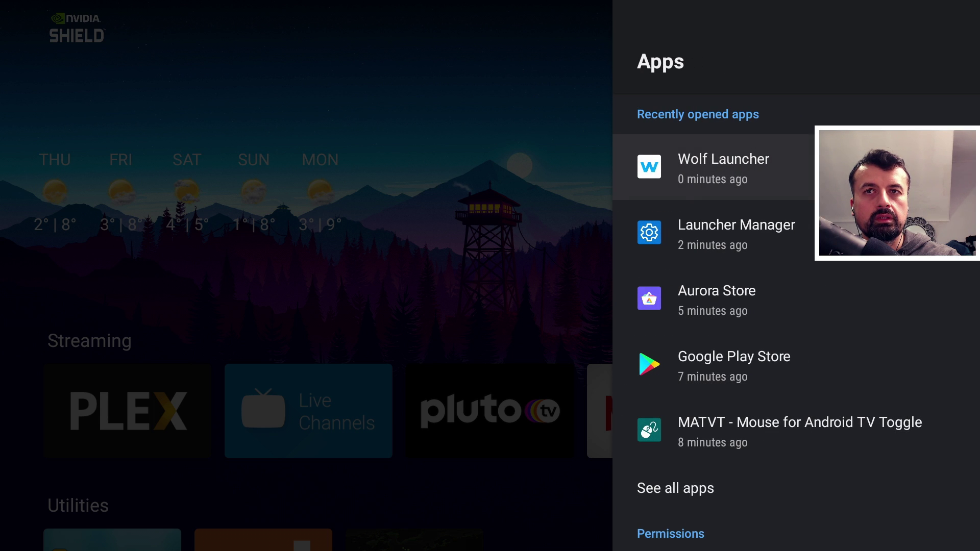
key("Down")
key("Return")
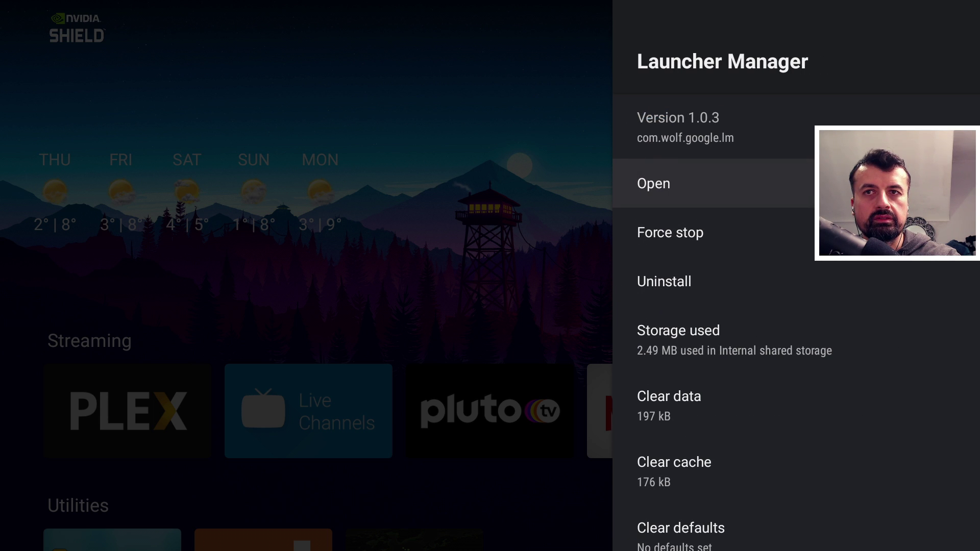
key("Return")
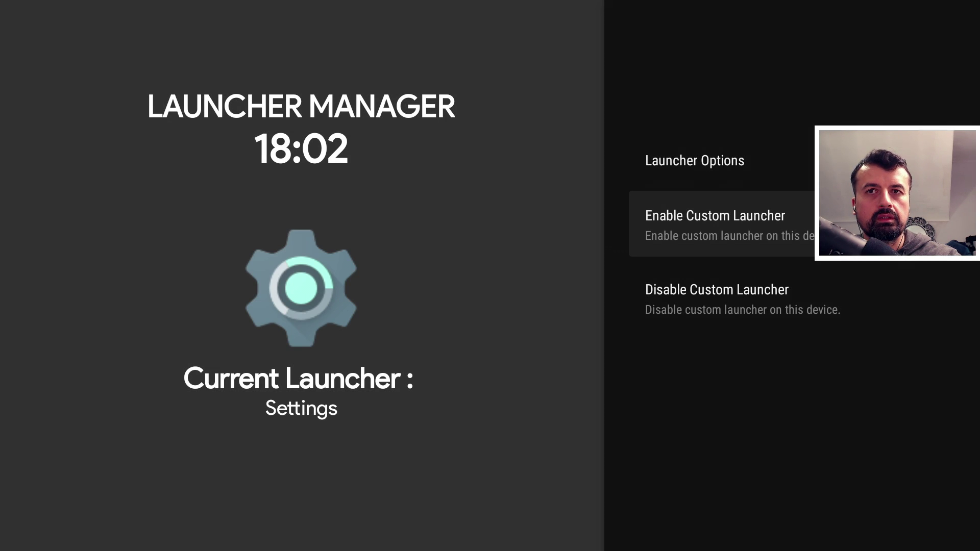
key("Down")
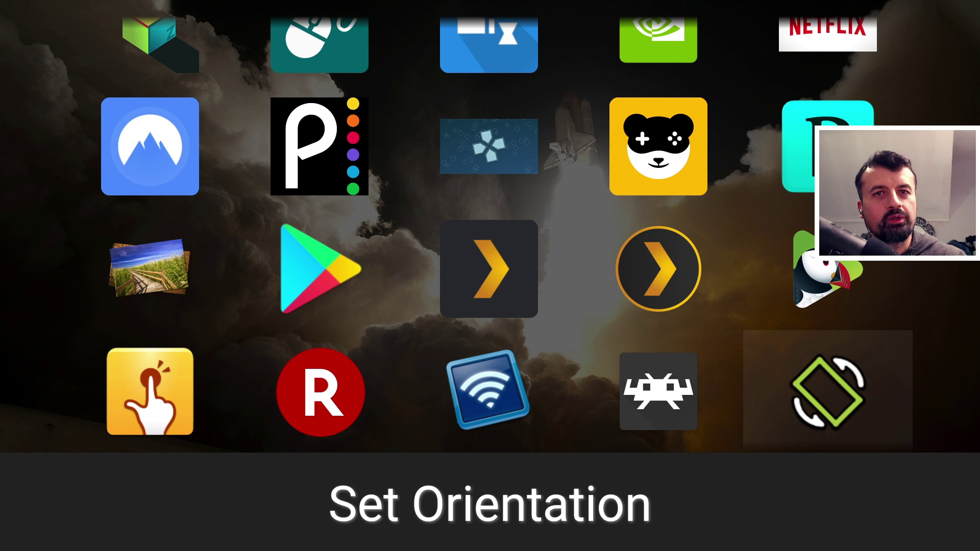
Launch the Set Orientation app from the home screen
left_click(658, 391)
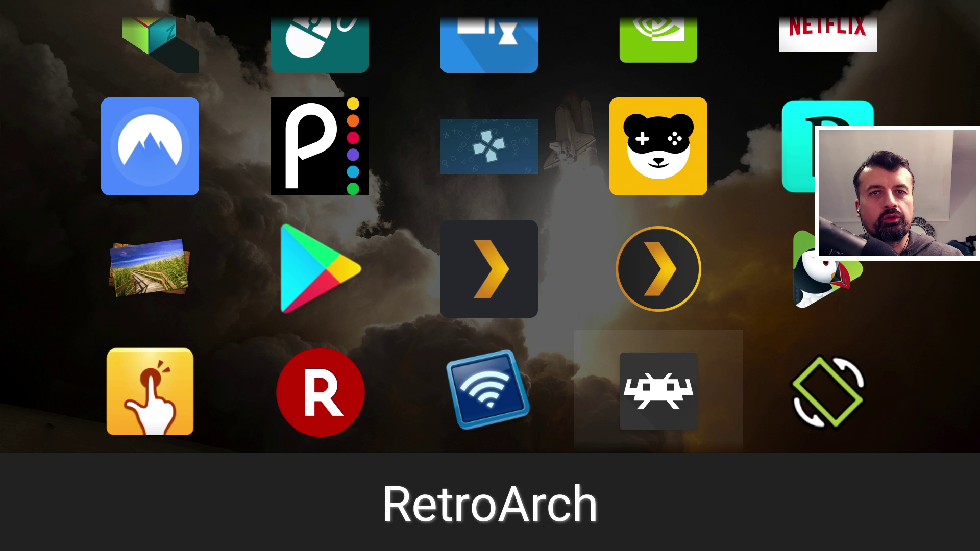
left_click(827, 391)
key("Return")
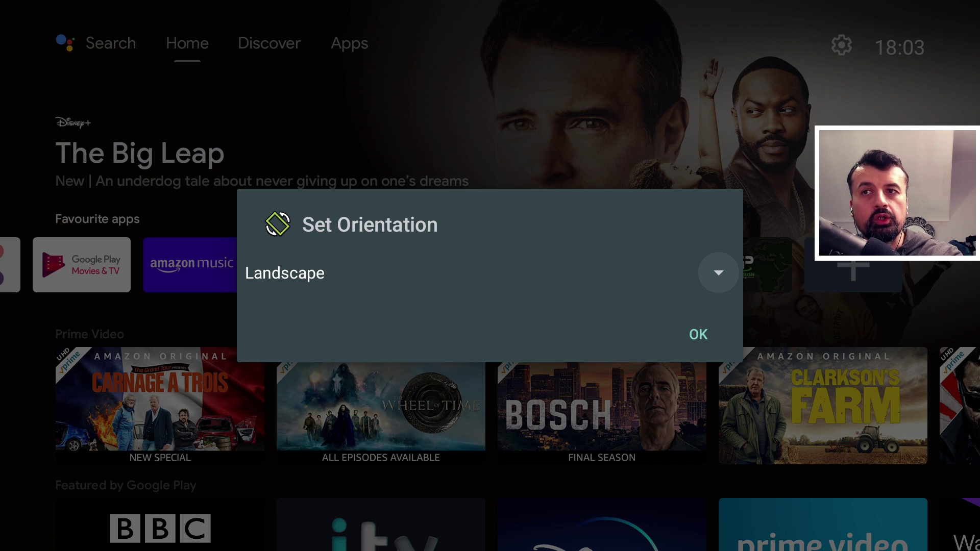
Choose Landscape from the orientation dropdown and move focus to OK
key("Return")
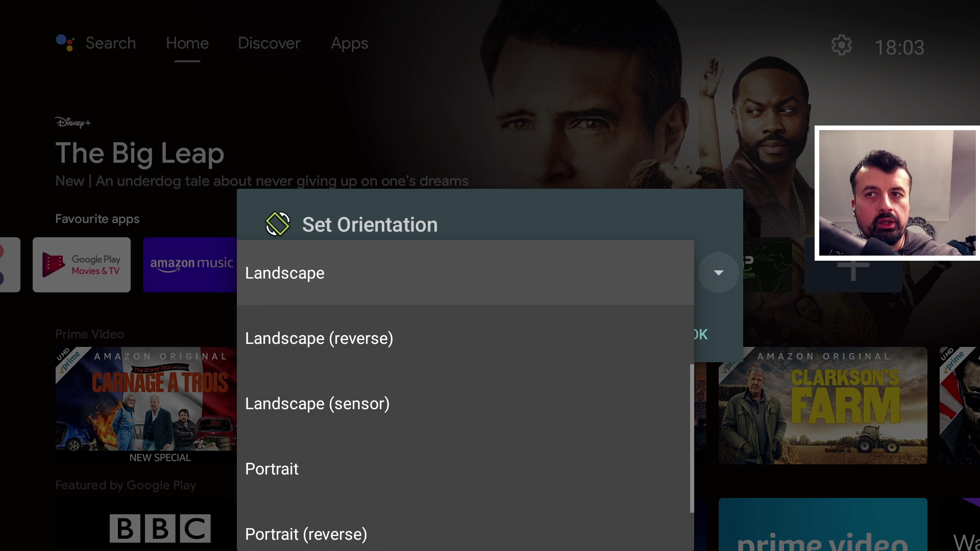
key("Down")
key("Down")
key("Down")
key("Down")
key("Up")
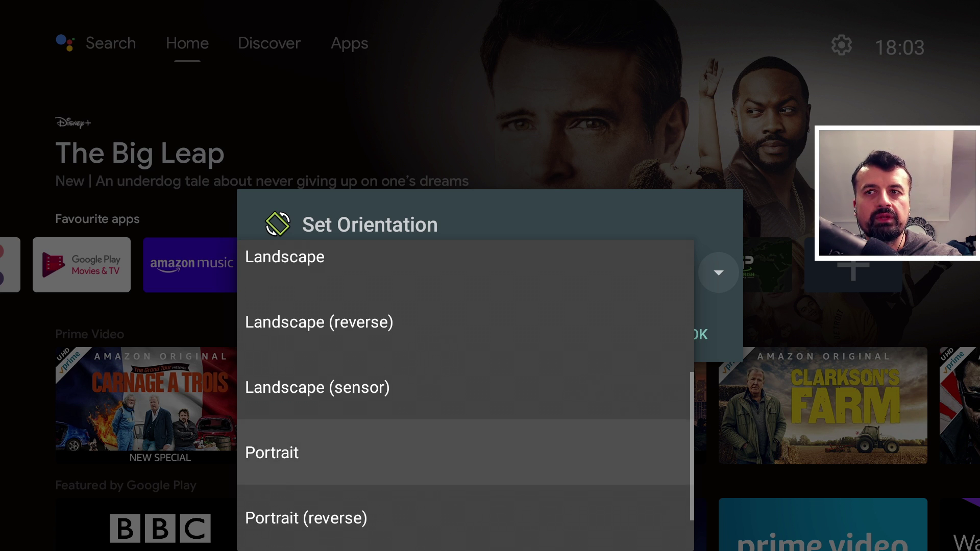
key("Up")
key("Up")
key("Up")
key("Return")
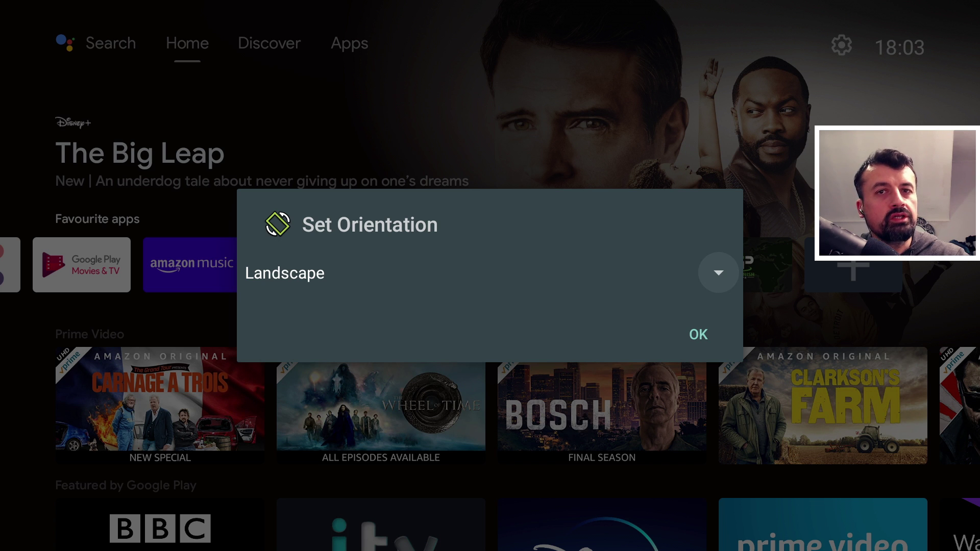
key("Down")
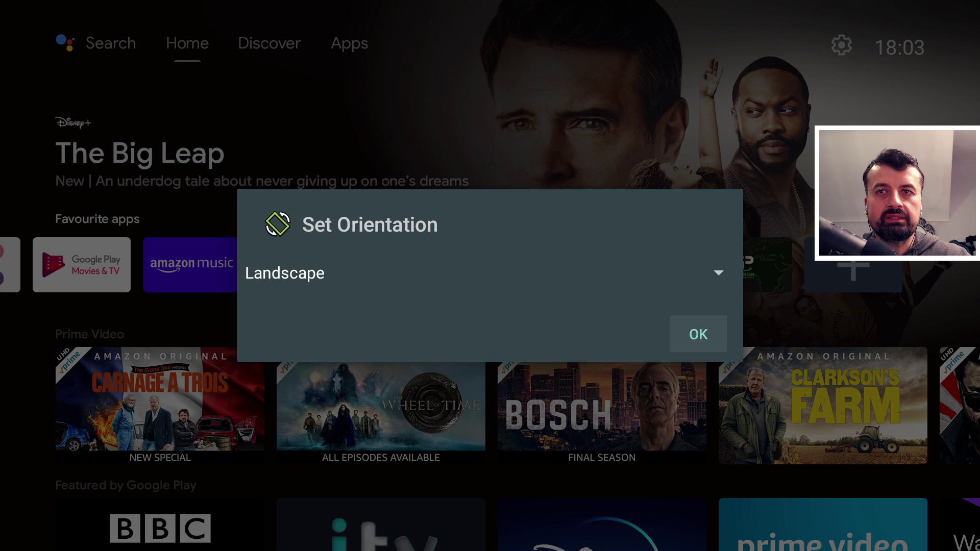
key("Return")
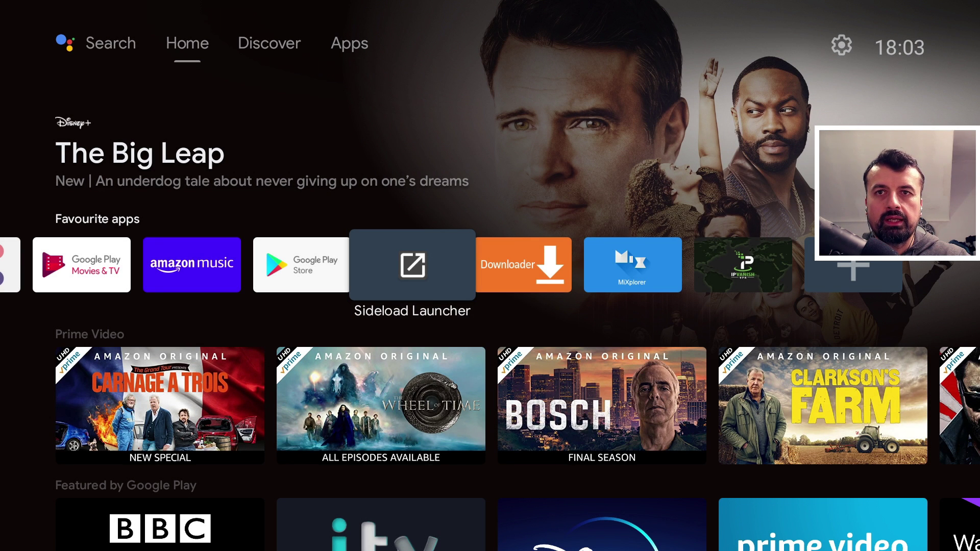
key("Right")
key("Right")
key("Right")
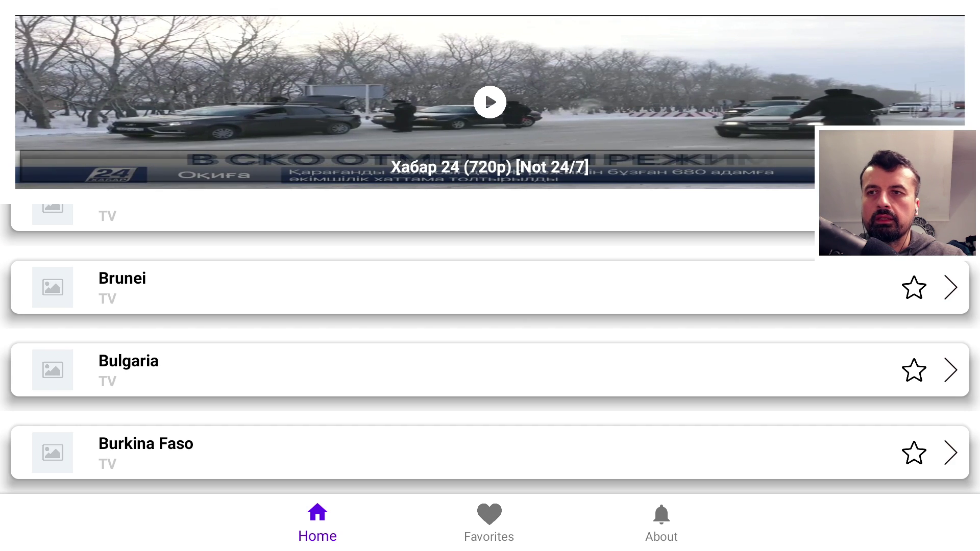
key("Down")
key("Down")
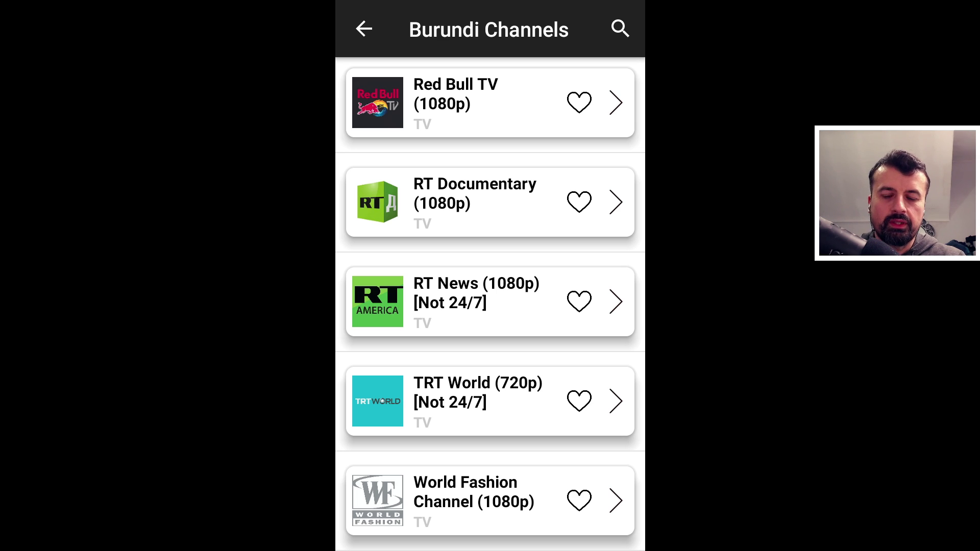
key("Escape")
key("Down")
key("Down")
key("Down")
key("Down")
key("Down")
key("Down")
key("Down")
key("Down")
key("Down")
key("Down")
key("Return")
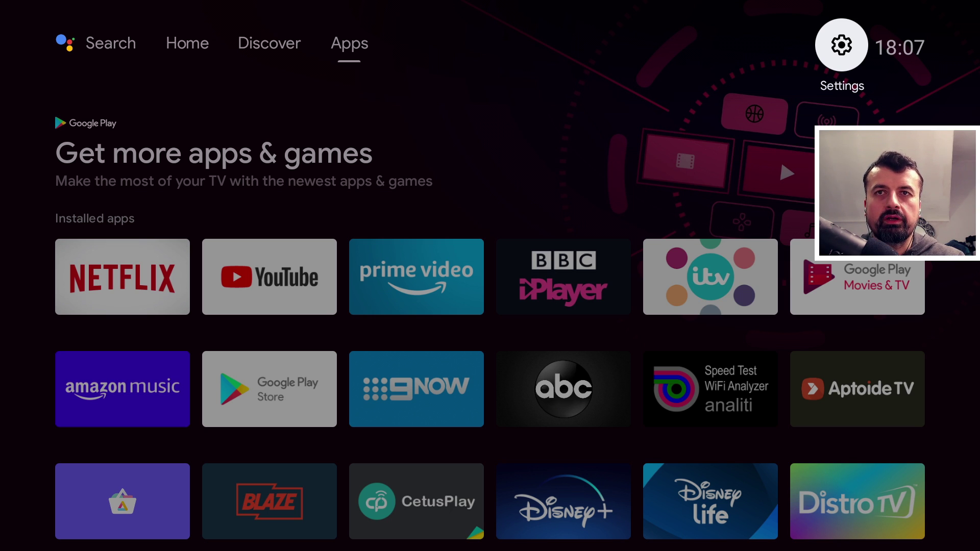
Go to Device Preferences > Display & Sound and cancel disabling HDMI-CEC
key("Return")
key("Return")
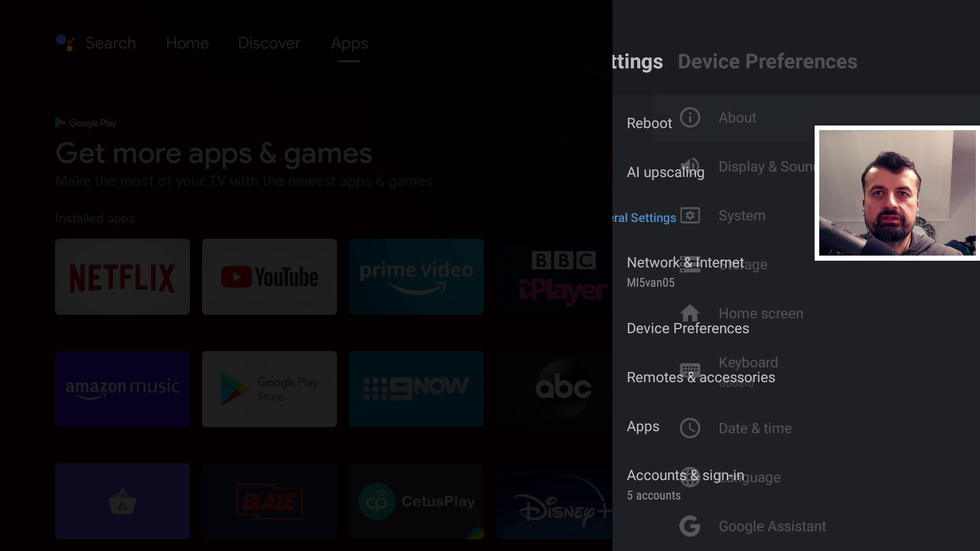
key("Down")
key("Return")
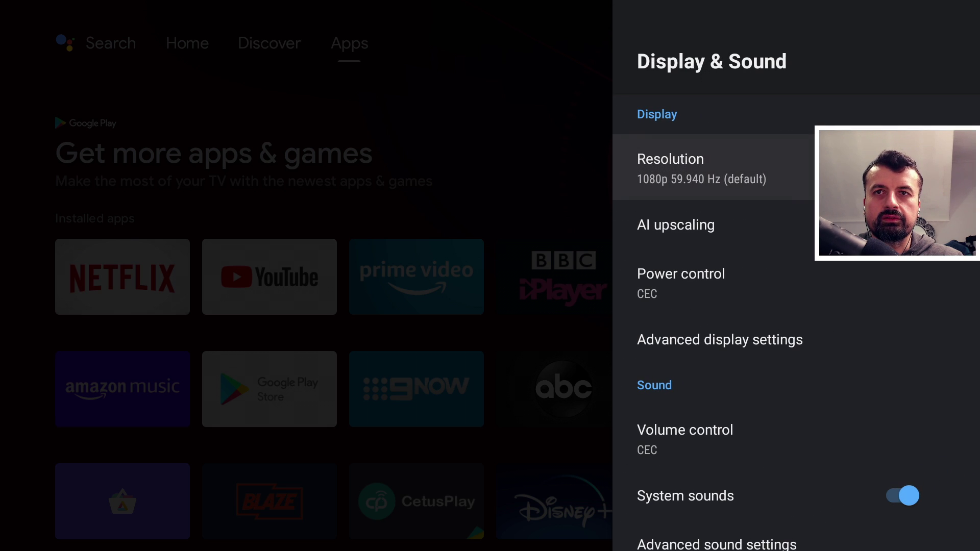
key("Down")
key("Down")
key("Down")
key("Down")
key("Down")
key("Down")
key("Down")
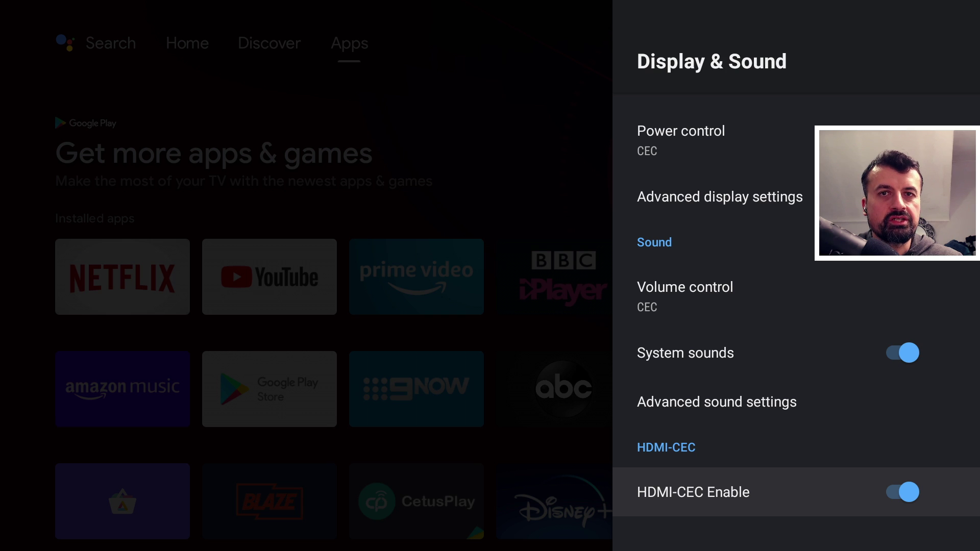
key("Return")
key("Down")
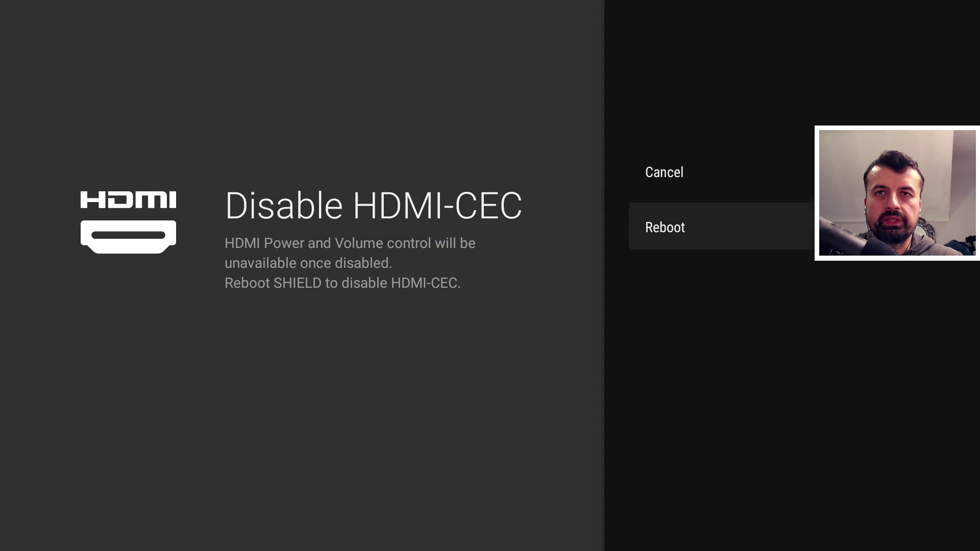
key("Up")
key("Down")
key("Up")
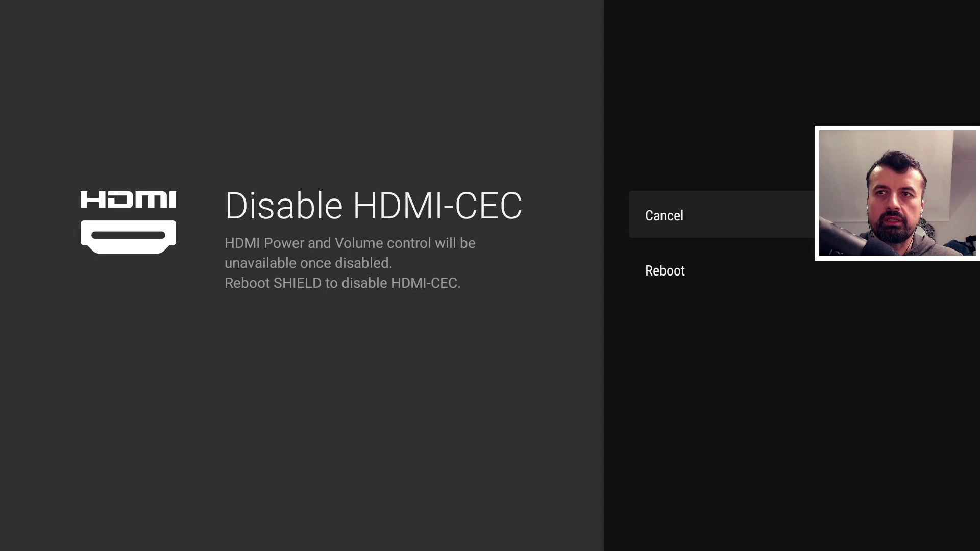
key("Return")
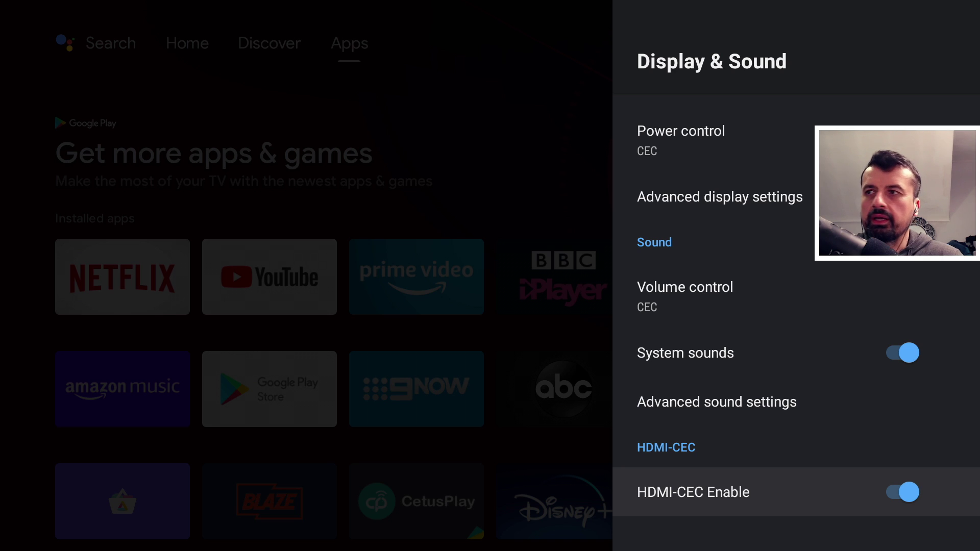
In Advanced sound settings, keep Dolby audio processing on and Match content audio resolution off
key("Up")
key("Up")
key("Down")
key("Return")
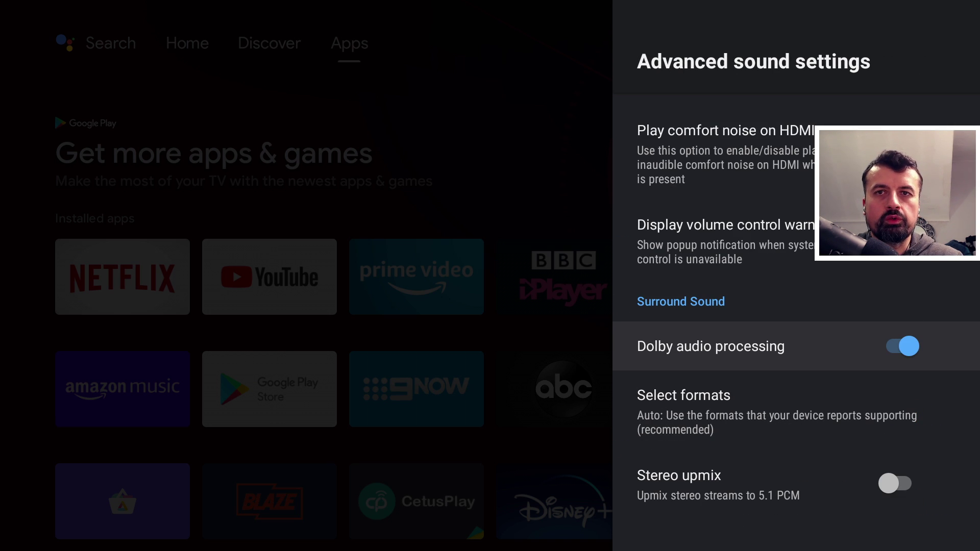
key("Return")
key("Return")
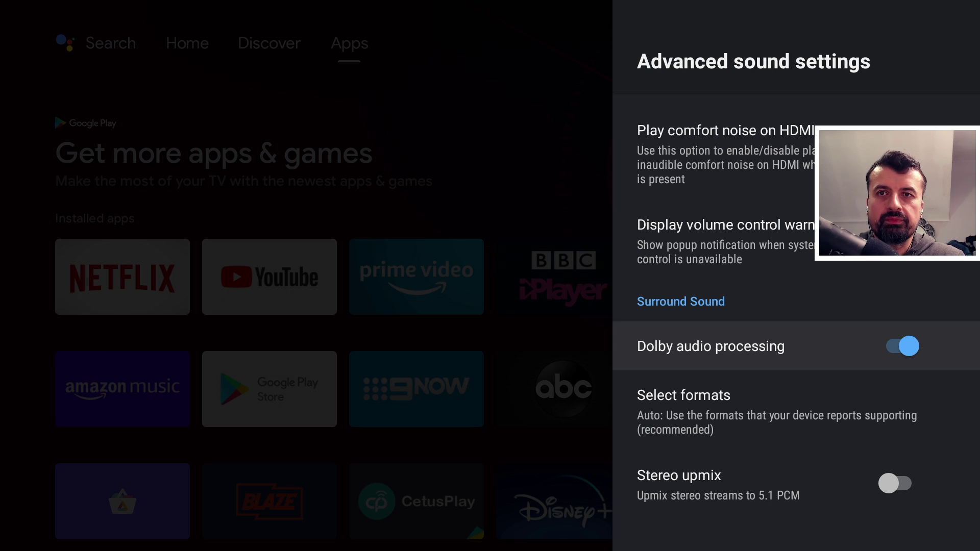
key("Up")
key("Up")
key("Up")
key("Up")
key("Up")
key("Up")
key("Down")
key("Down")
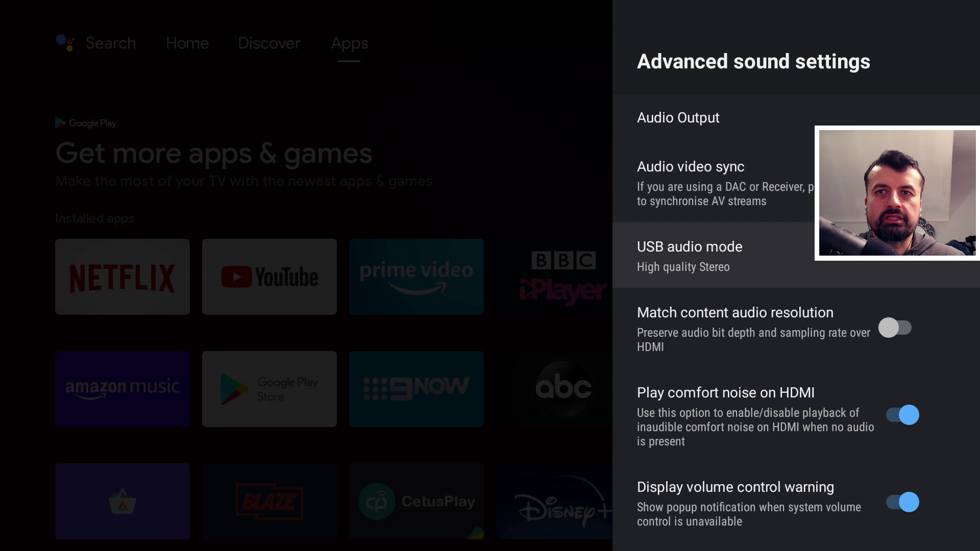
key("Down")
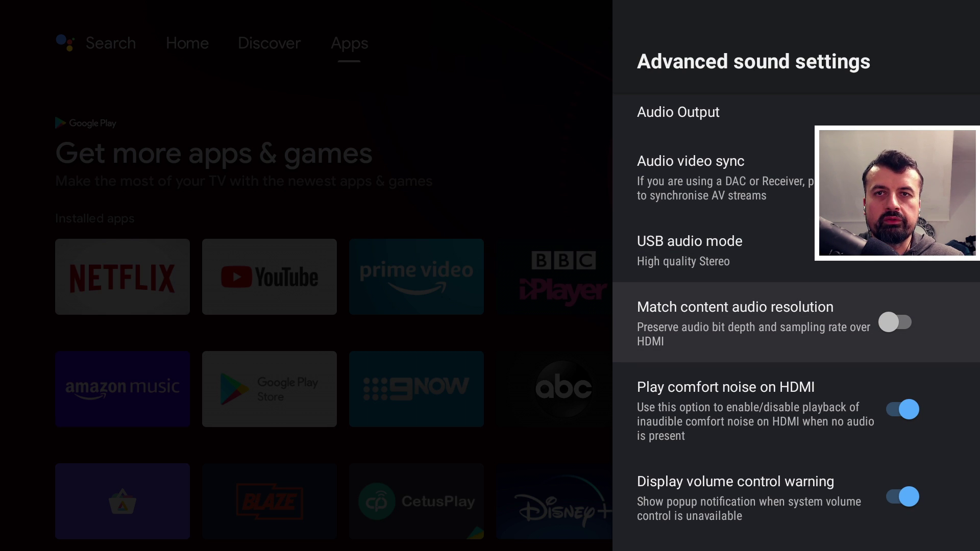
key("Return")
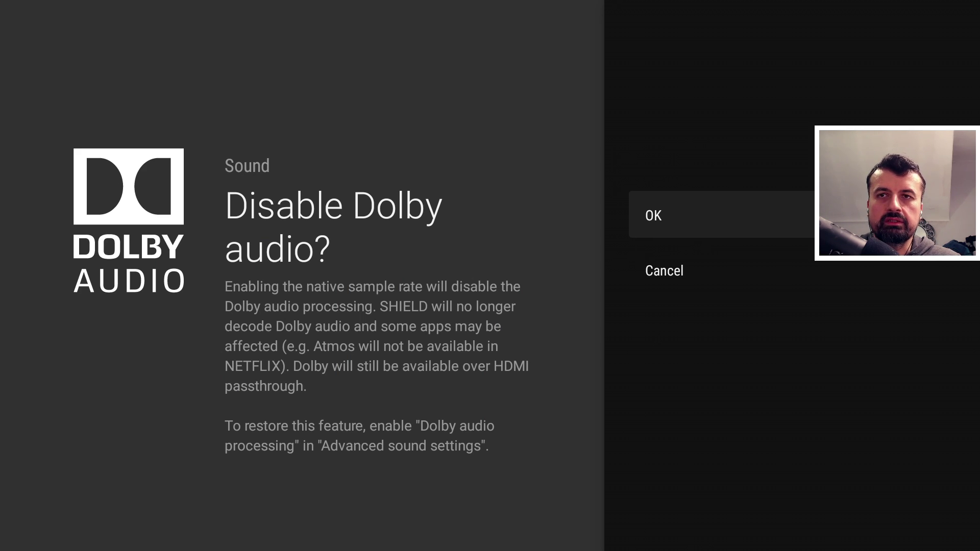
key("Escape")
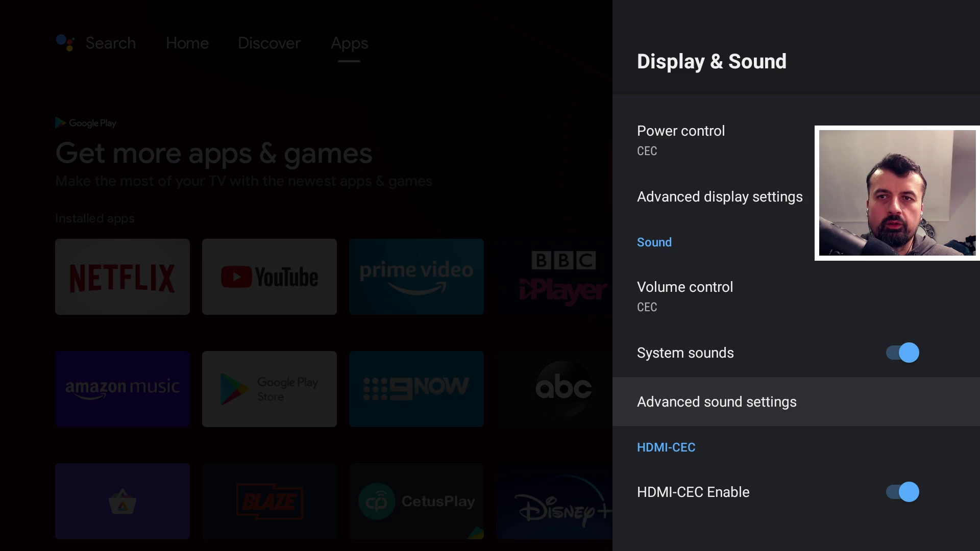
Open the Audio video sync calibration screen
key("Return")
key("Down")
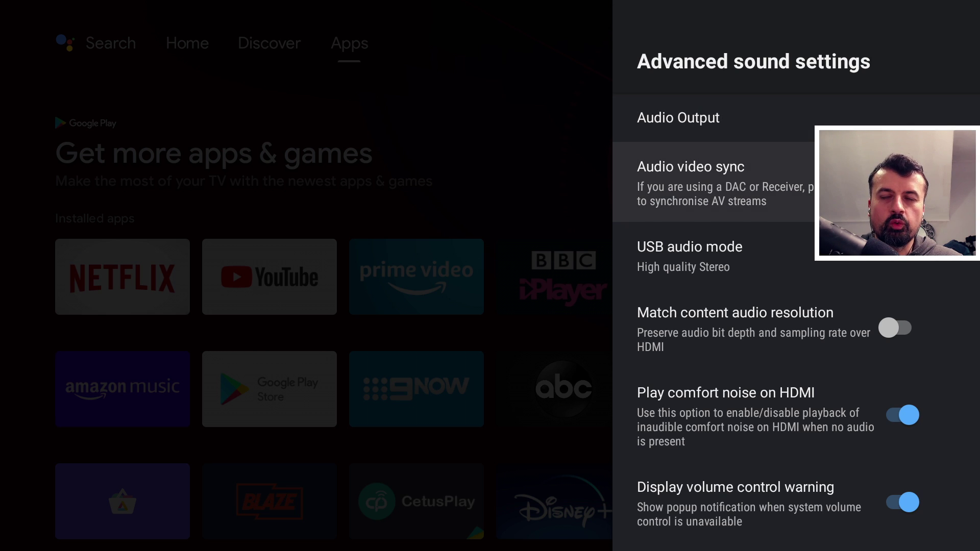
key("Return")
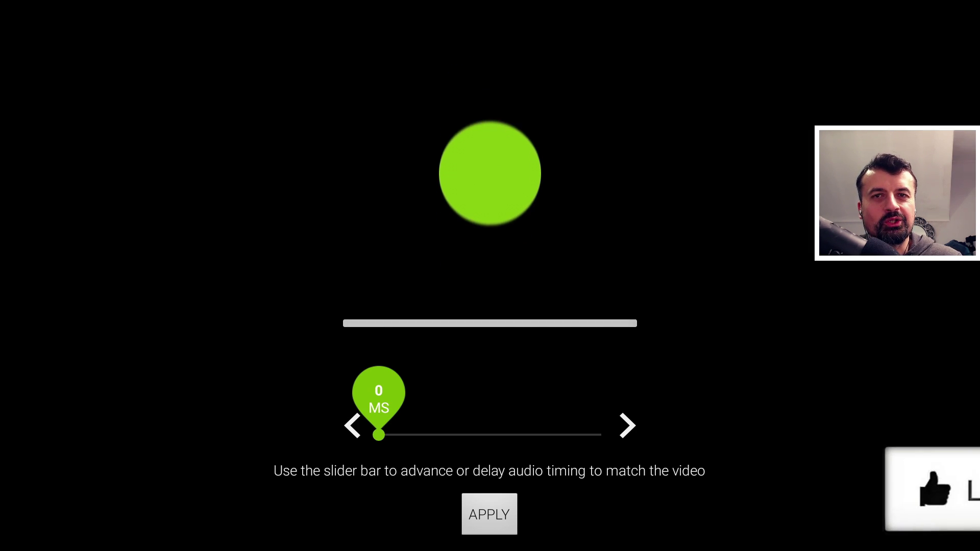
Raise the audio video sync delay, then bring it back to 0 MS
key("Right")
key("Right")
key("Right")
key("Right")
key("Right")
key("Right")
key("Right")
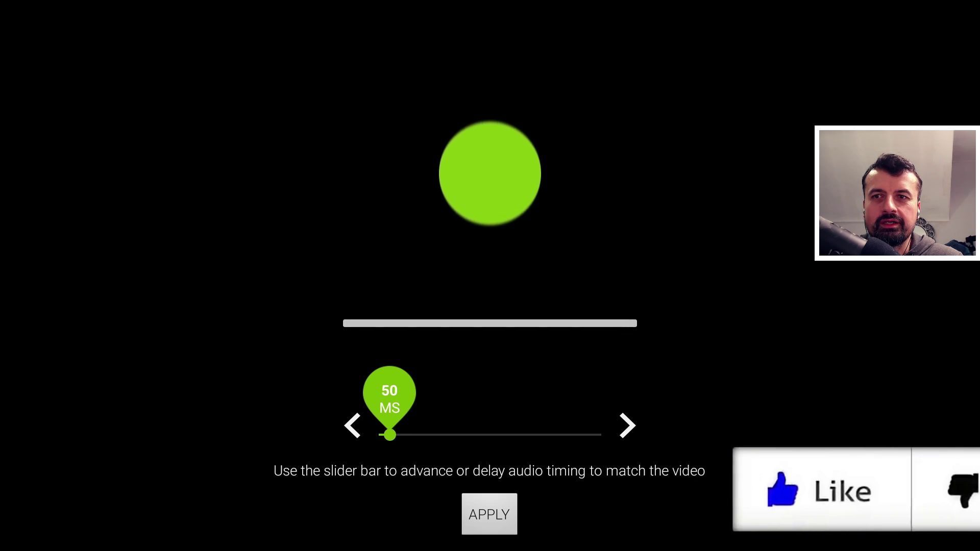
key("Left")
key("Left")
key("Right")
key("Right")
key("Right")
key("Right")
key("Right")
key("Right")
key("Right")
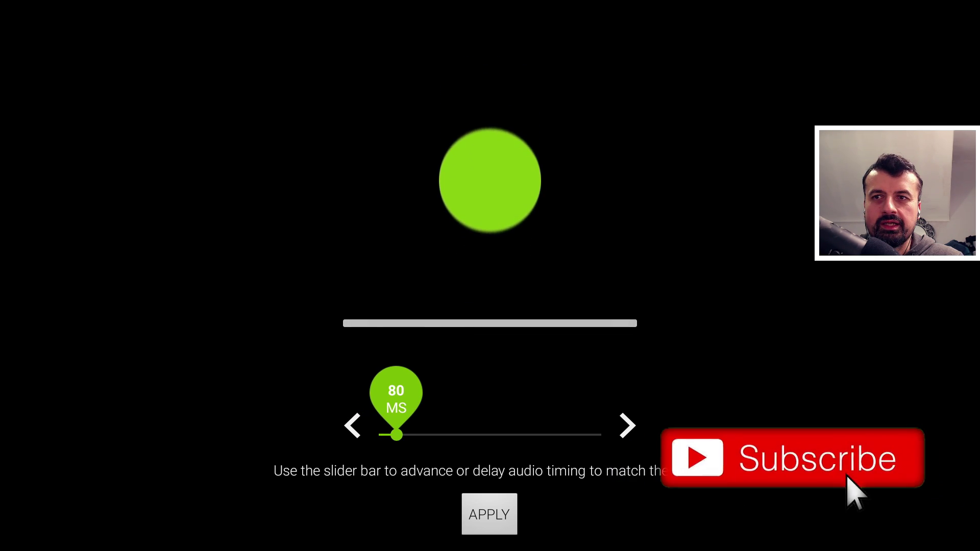
key("Left")
key("Left")
key("Left")
key("Left")
key("Left")
key("Left")
key("Left")
key("Left")
key("Left")
key("Left")
key("Left")
key("Left")
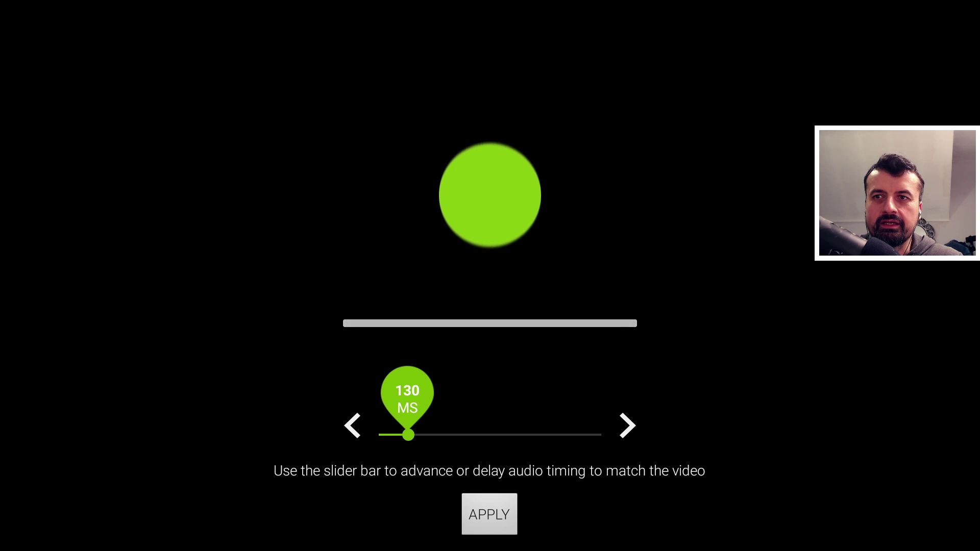
key("Left")
key("Left")
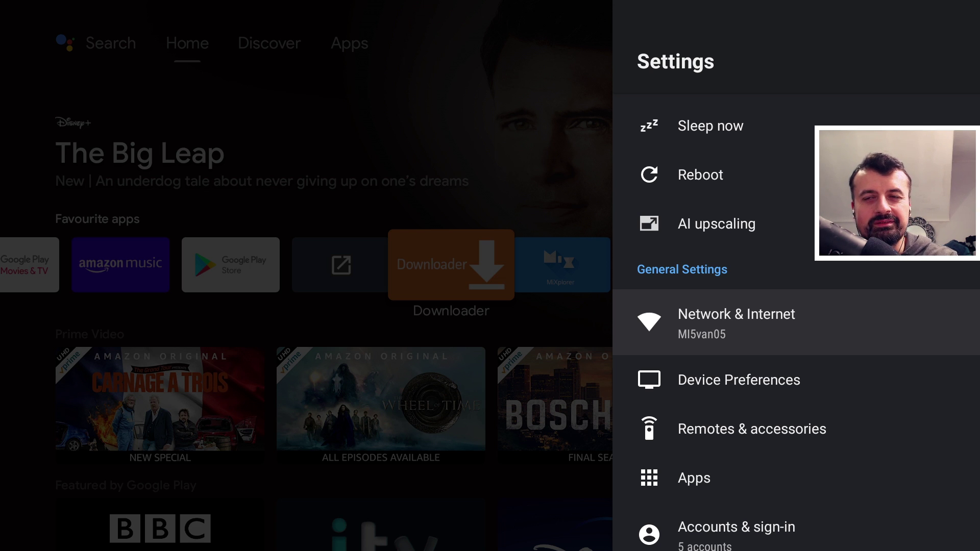
Return to the Device Preferences list
key("Down")
key("Return")
key("Down")
key("Down")
key("Down")
key("Down")
key("Down")
key("Down")
key("Down")
key("Down")
key("Down")
key("Down")
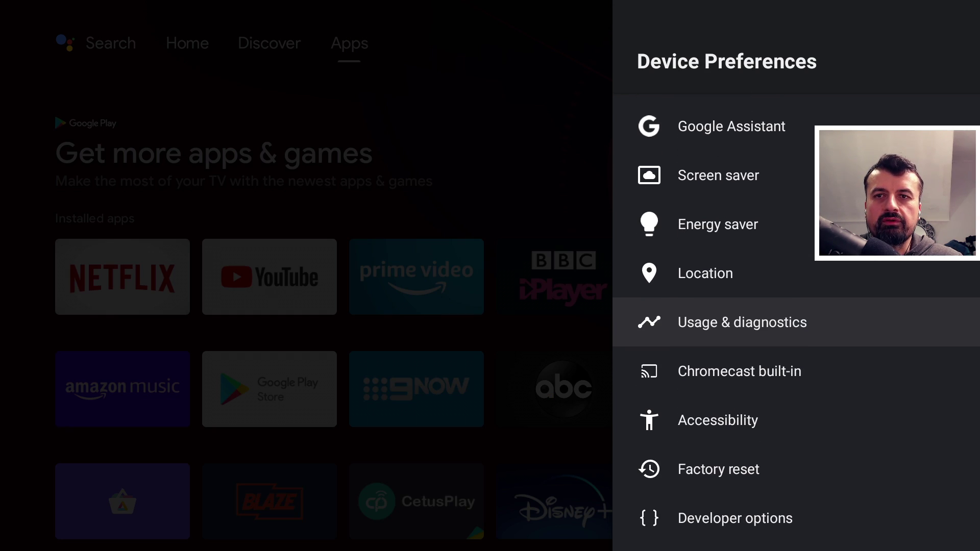
Browse the Bluetooth audio codecs in Developer options, including aptX and aptX HD, without changing the default
key("Down")
key("Down")
key("Down")
key("Down")
key("Return")
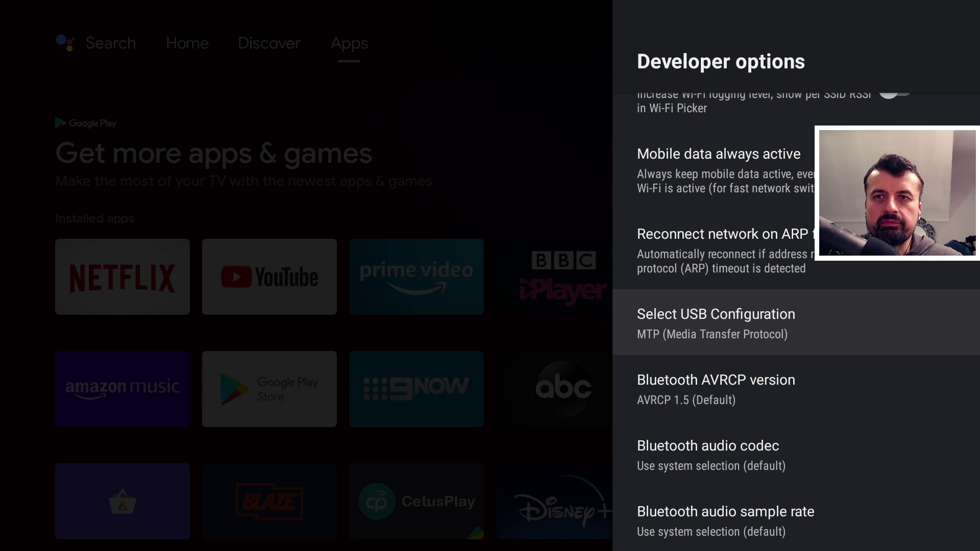
key("Down")
key("Down")
key("Return")
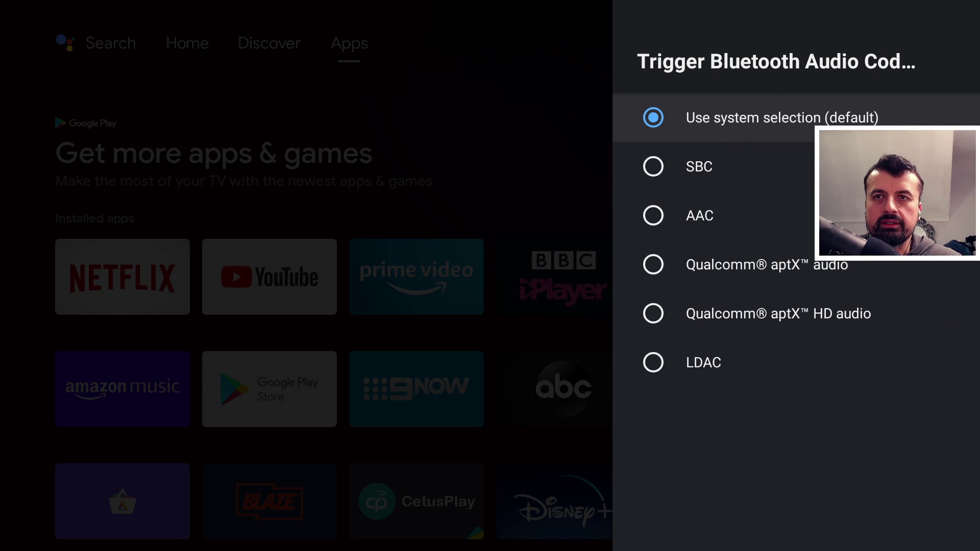
key("Down")
key("Down")
key("Down")
key("Down")
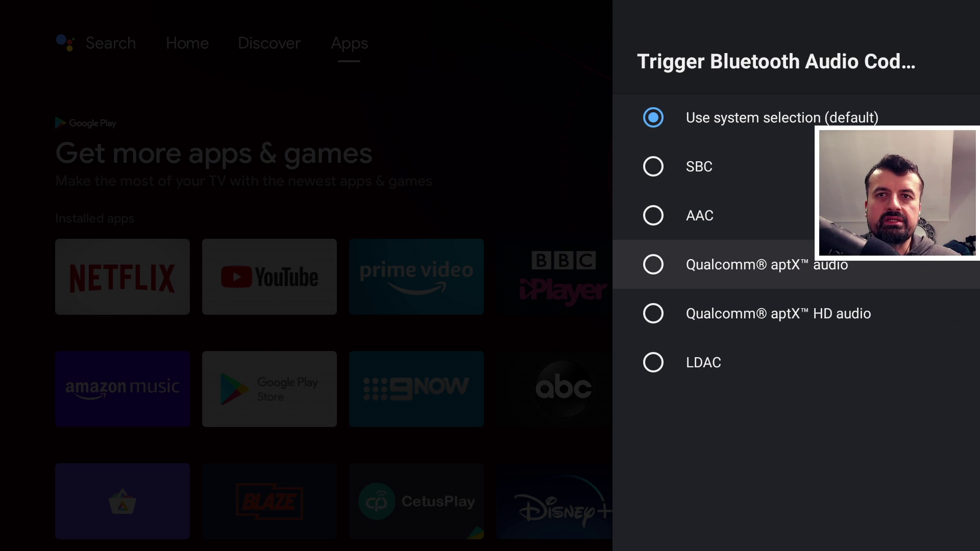
key("Up")
key("Up")
key("Down")
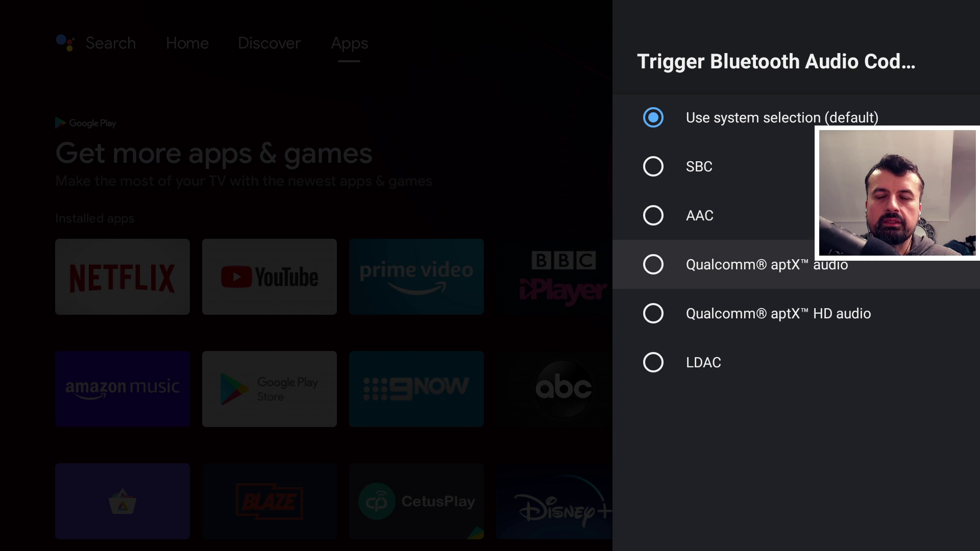
key("Escape")
key("Escape")
key("Escape")
In Remotes & accessories, turn on Input devices under Disconnect Bluetooth Accessories on Sleep
key("Down")
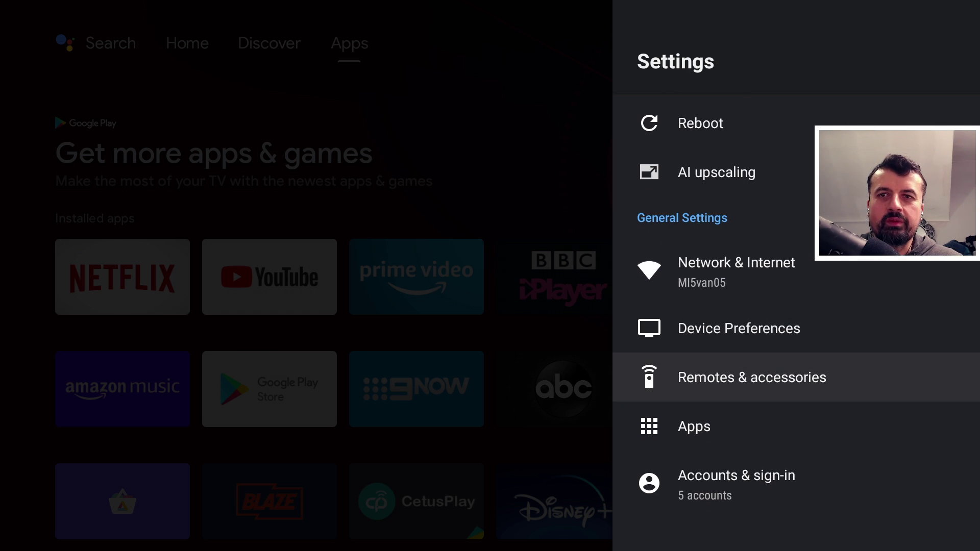
key("Return")
key("Down")
key("Down")
key("Down")
key("Down")
key("Down")
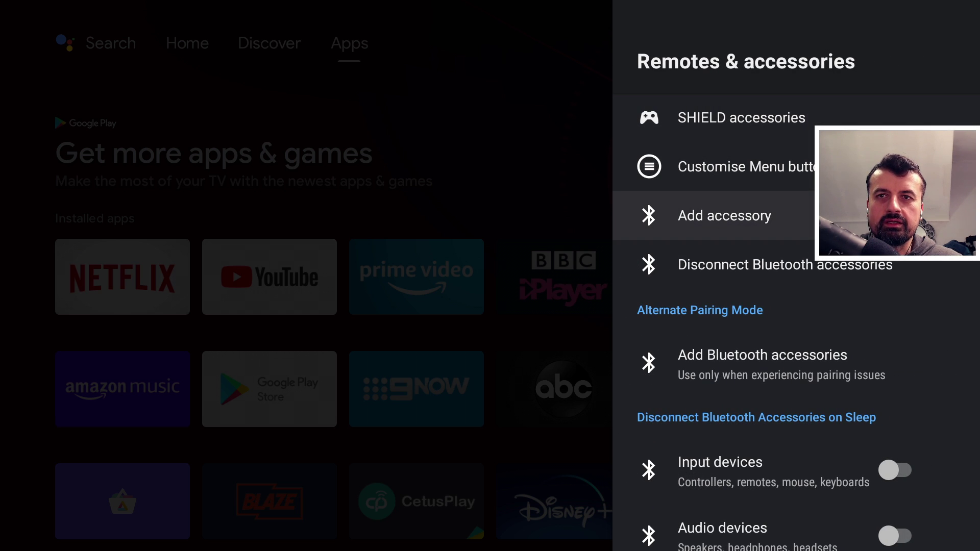
key("Down")
key("Up")
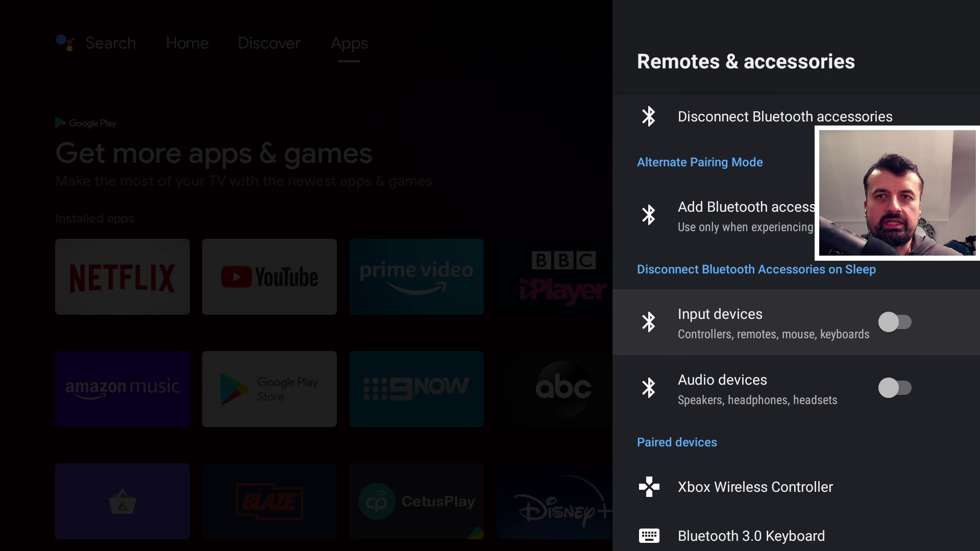
key("Return")
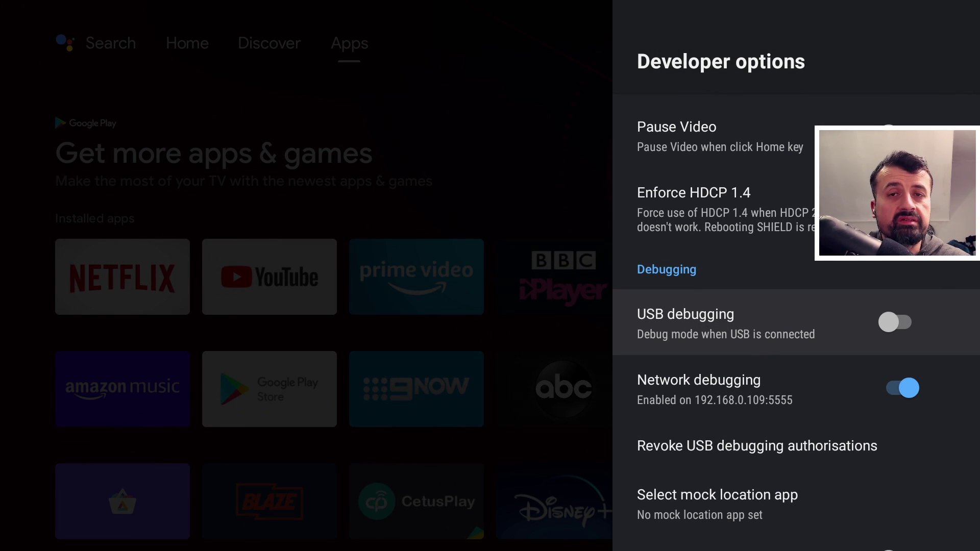
Select Build in Device Preferences > About to confirm developer mode is already enabled
key("Escape")
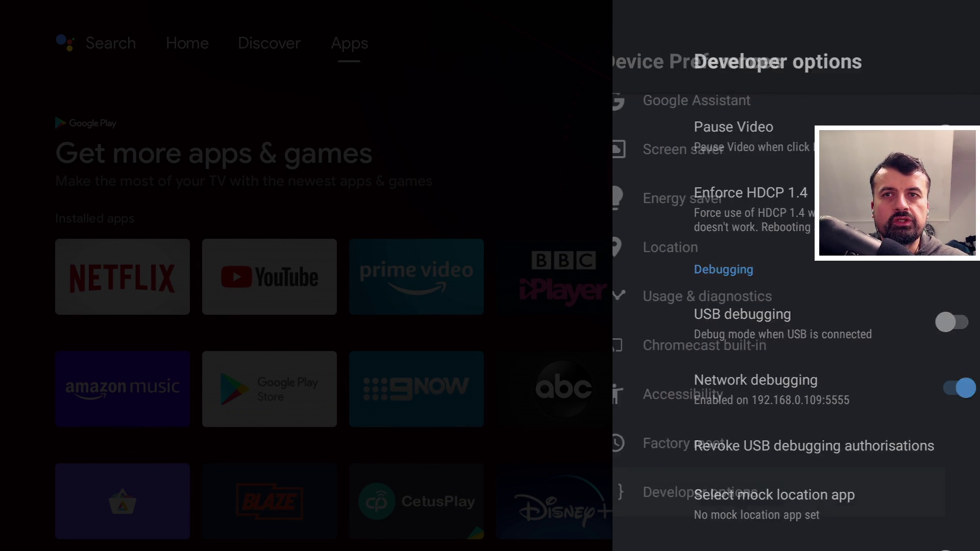
key("Up")
key("Down")
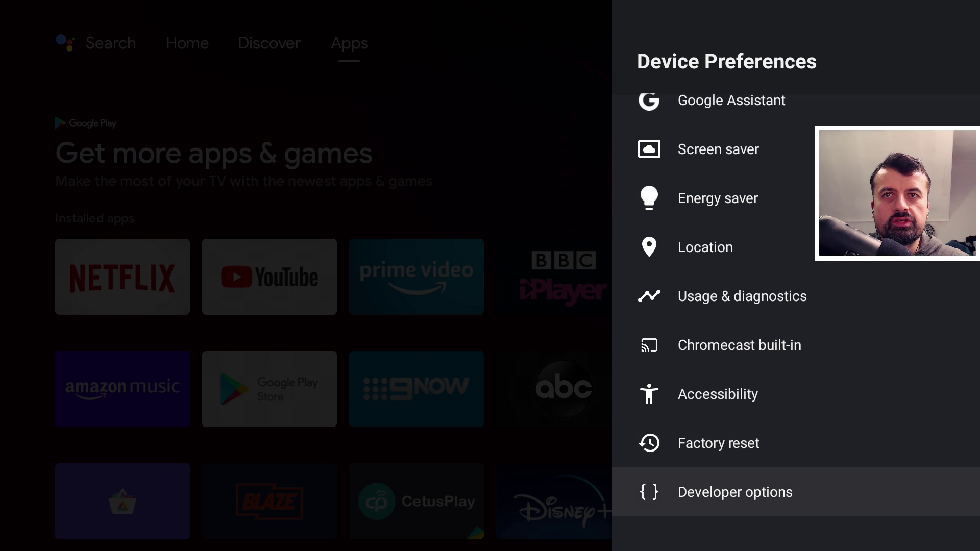
key("Up")
key("Up")
key("Up")
key("Up")
key("Up")
key("Up")
key("Up")
key("Up")
key("Up")
key("Up")
key("Up")
key("Up")
key("Up")
key("Up")
key("Up")
key("Up")
key("Return")
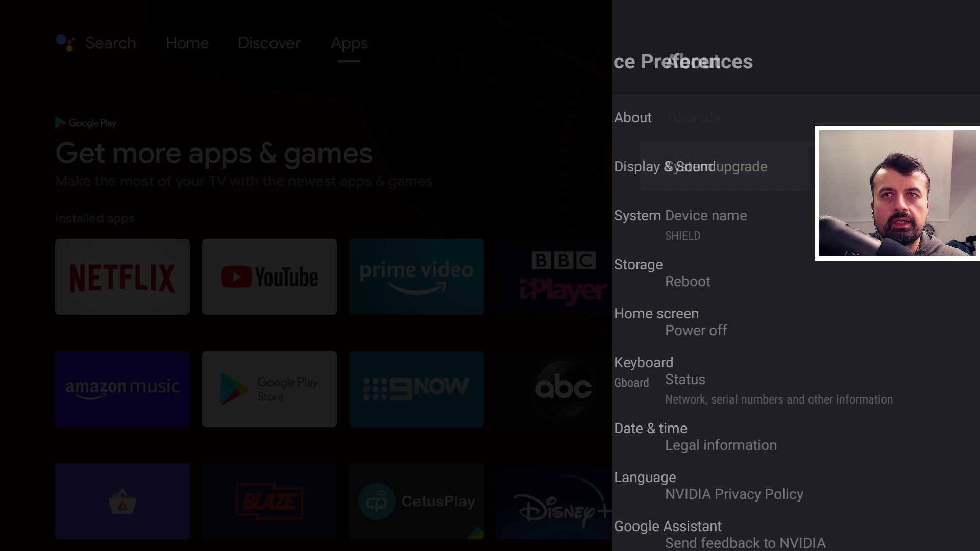
key("Down")
key("Down")
key("Down")
key("Down")
key("Down")
key("Down")
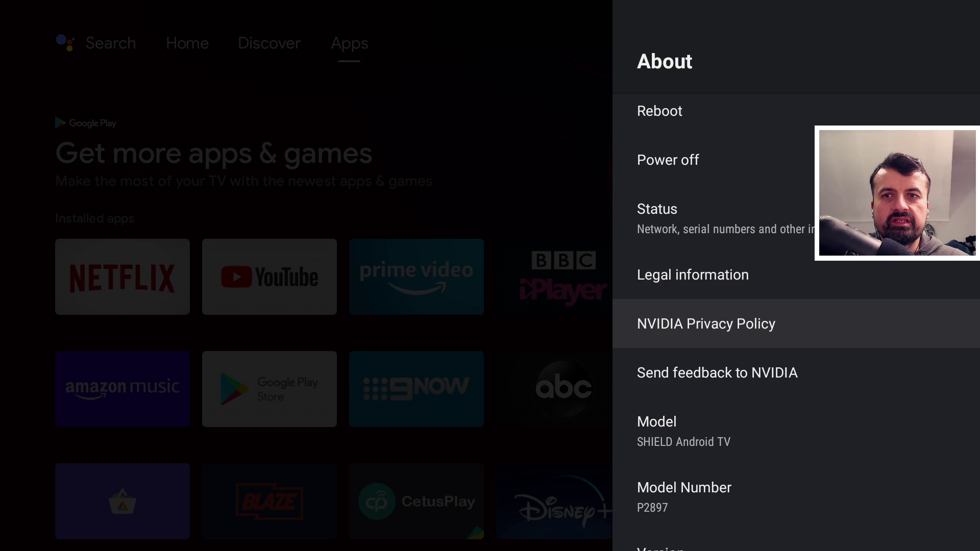
key("Down")
key("Down")
key("Down")
key("Down")
key("Down")
key("Down")
key("Down")
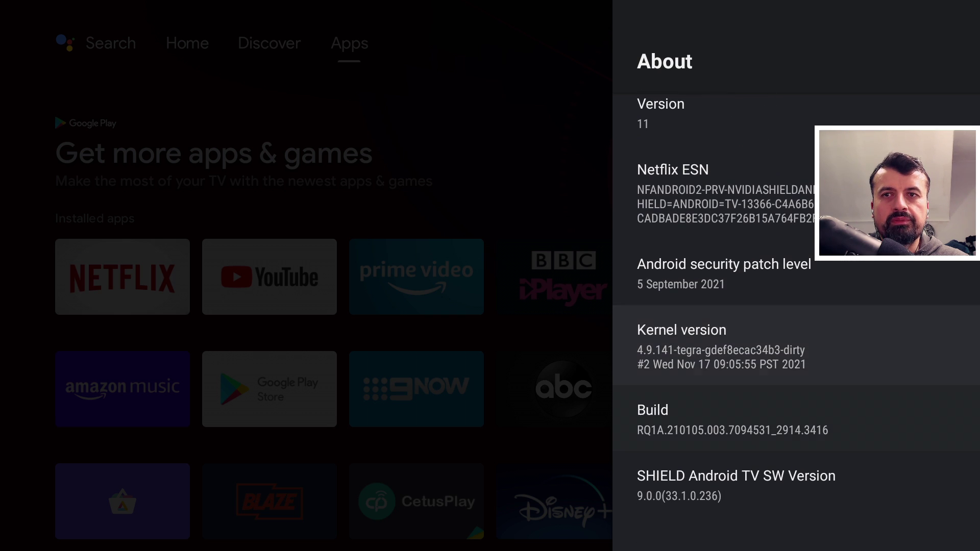
key("Down")
key("Down")
key("Up")
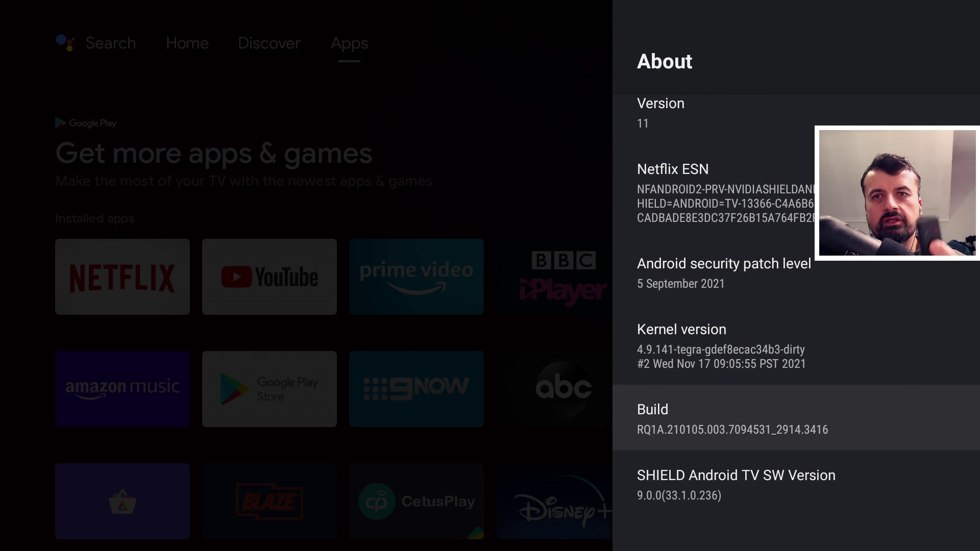
key("Return")
key("Return")
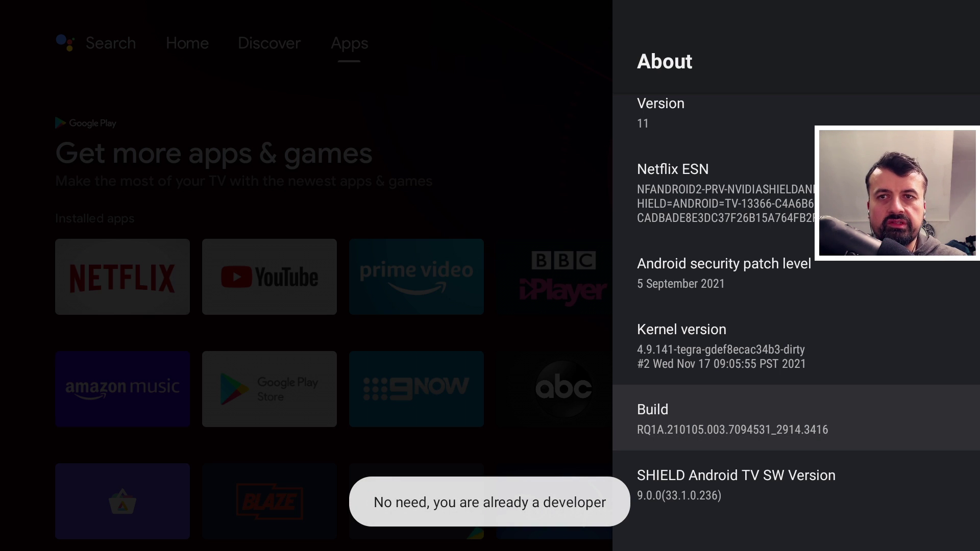
Open Developer options and move to Network debugging, enabled on port 5555
key("Escape")
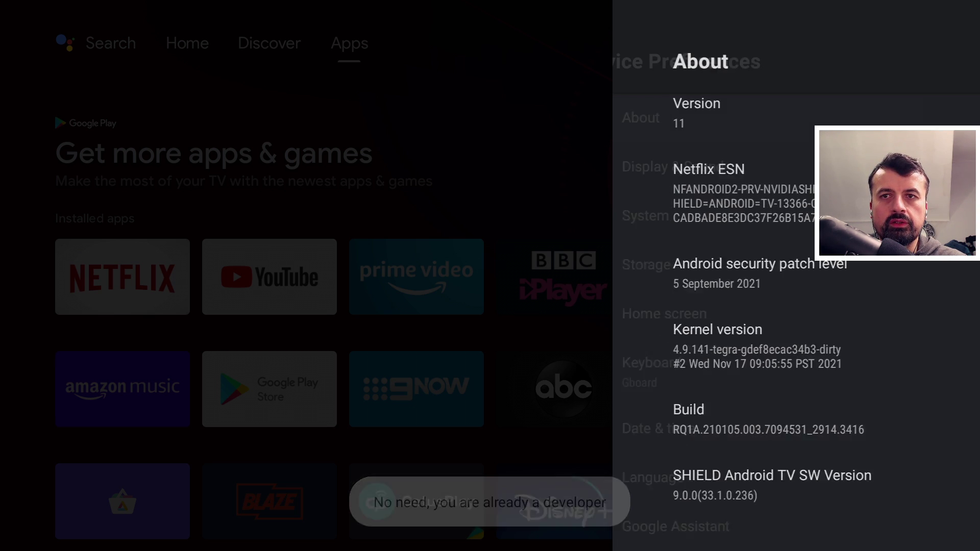
key("Down")
key("Down")
key("Down")
key("Down")
key("Down")
key("Down")
key("Down")
key("Down")
key("Down")
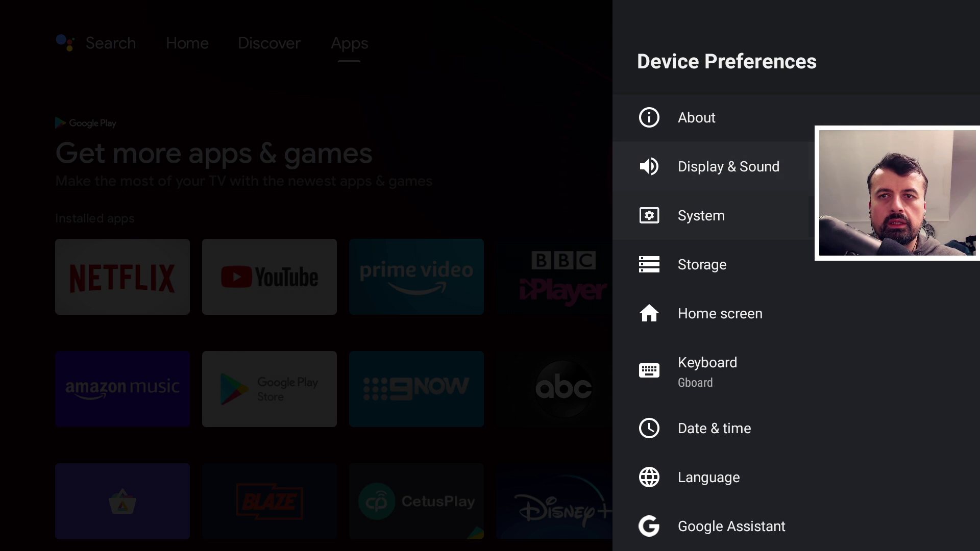
key("Down")
key("Down")
key("Down")
key("Down")
key("Down")
key("Down")
key("Down")
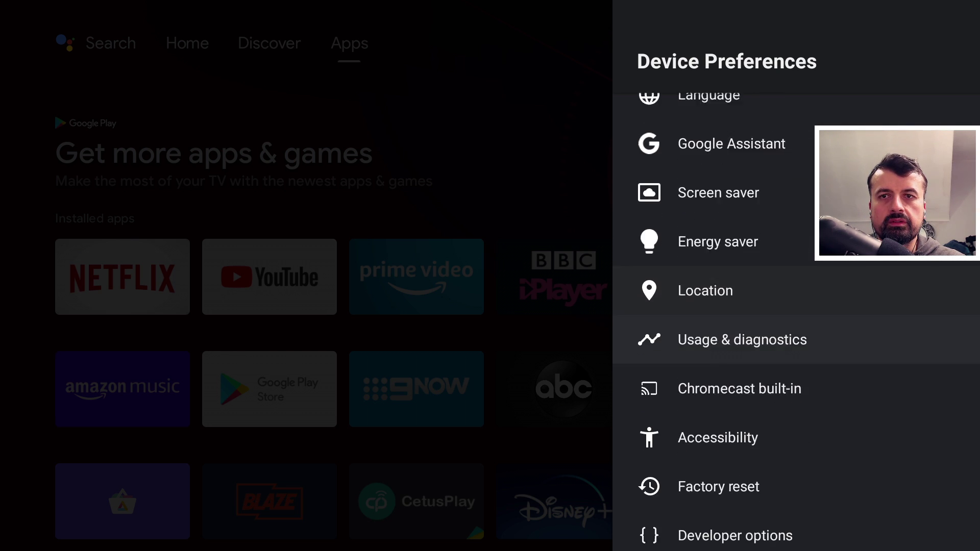
key("Return")
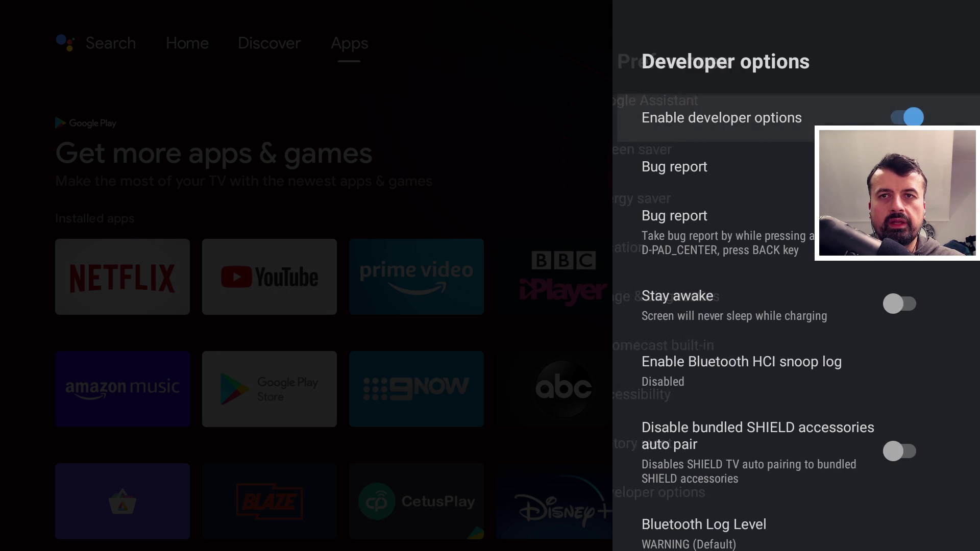
key("Down")
key("Down")
key("Down")
key("Down")
key("Down")
key("Down")
key("Down")
key("Down")
key("Down")
key("Down")
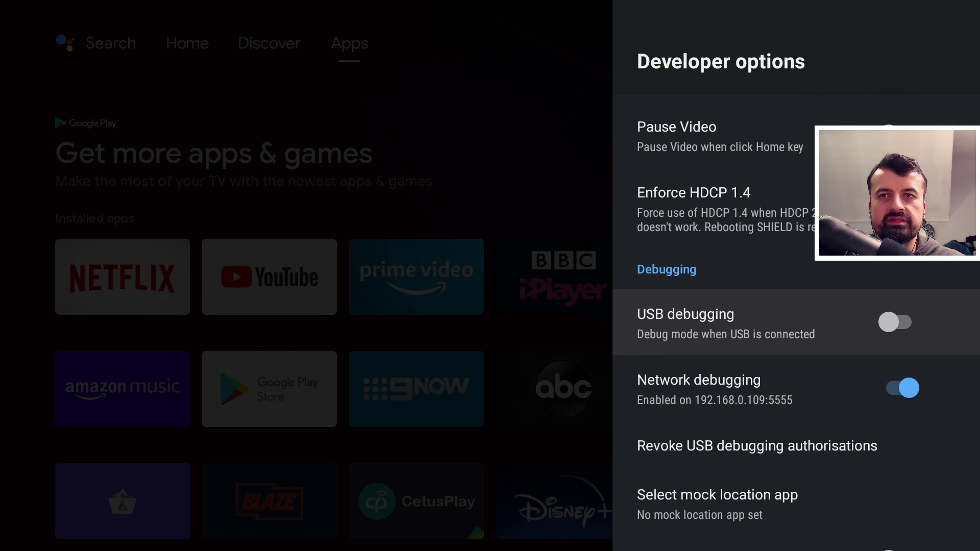
key("Down")
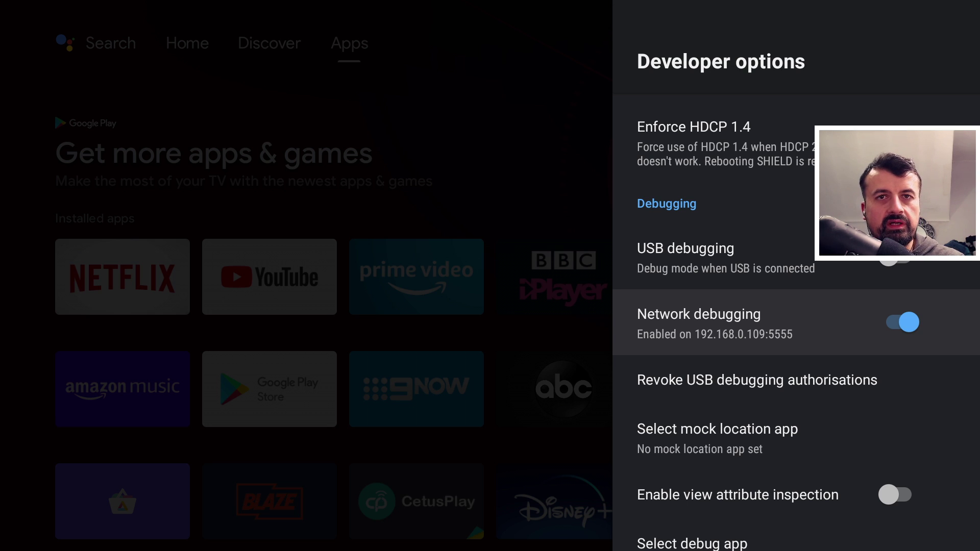
Exit Settings, launch Downloader and bring up the keyboard for the URL field
key("Escape")
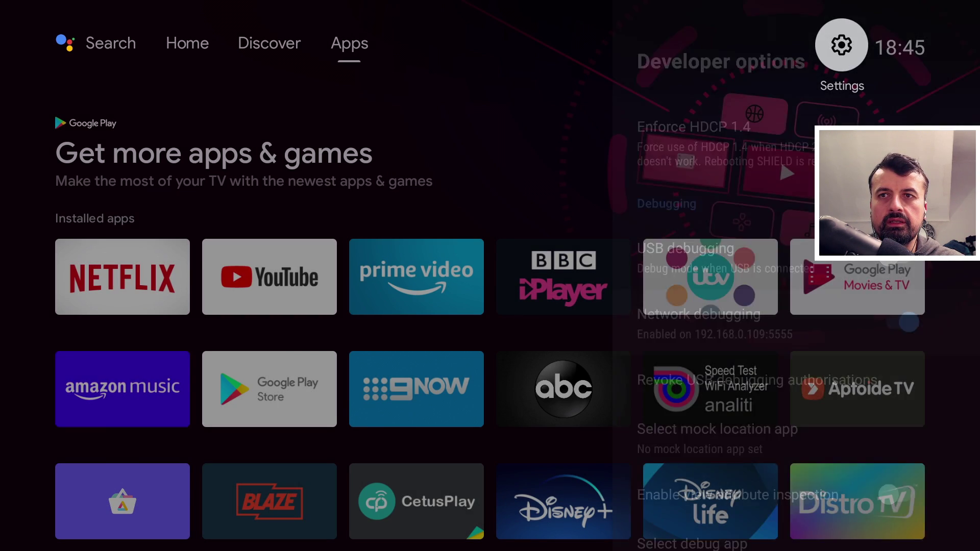
key("Escape")
key("Return")
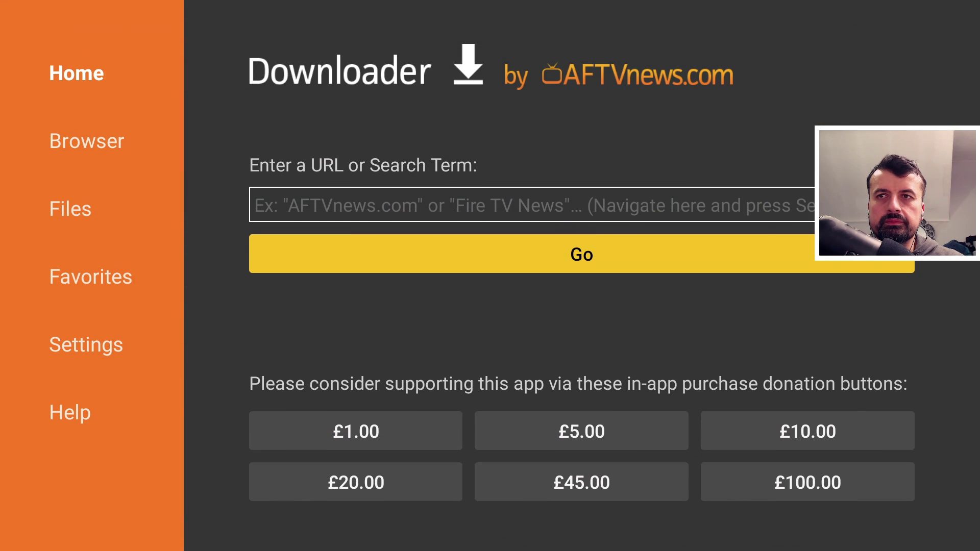
key("Up")
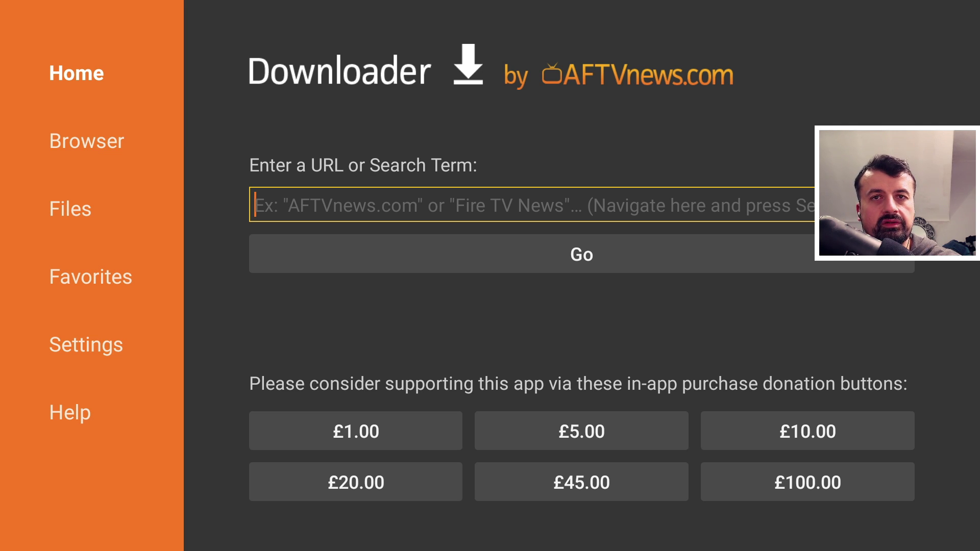
key("Return")
Enter code 82760 and load the 'Launcher Managers For Android TV / FireOS 6+' page
type("8")
key("Right")
key("Right")
key("Right")
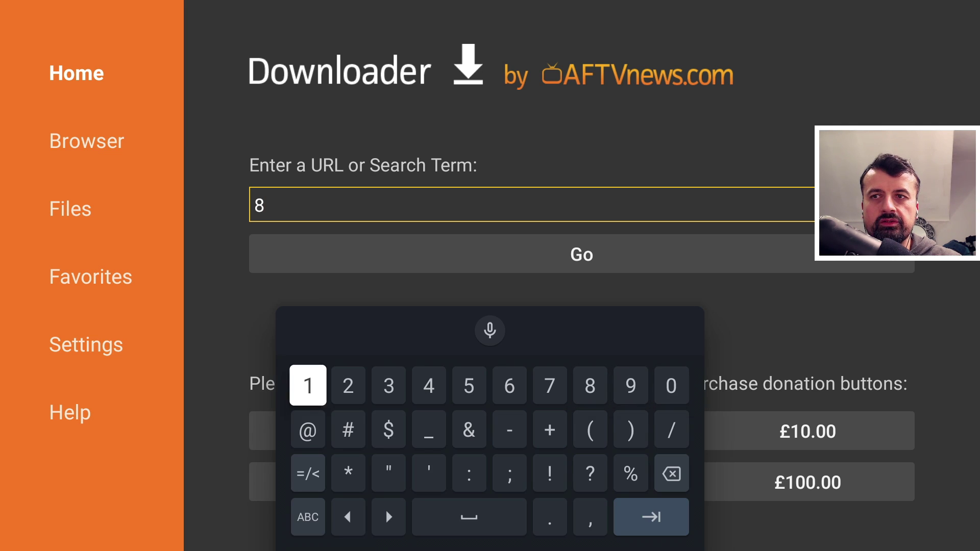
key("Right")
type("2")
key("Left")
key("Left")
key("Left")
key("Left")
key("Left")
type("7")
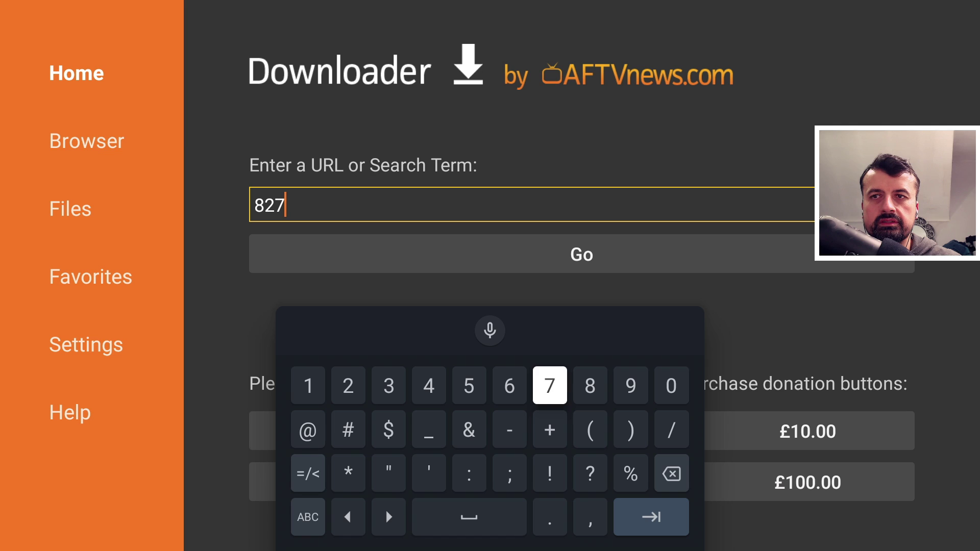
key("Left")
type("6")
key("Right")
key("Right")
key("Right")
key("Right")
type("0")
key("Down")
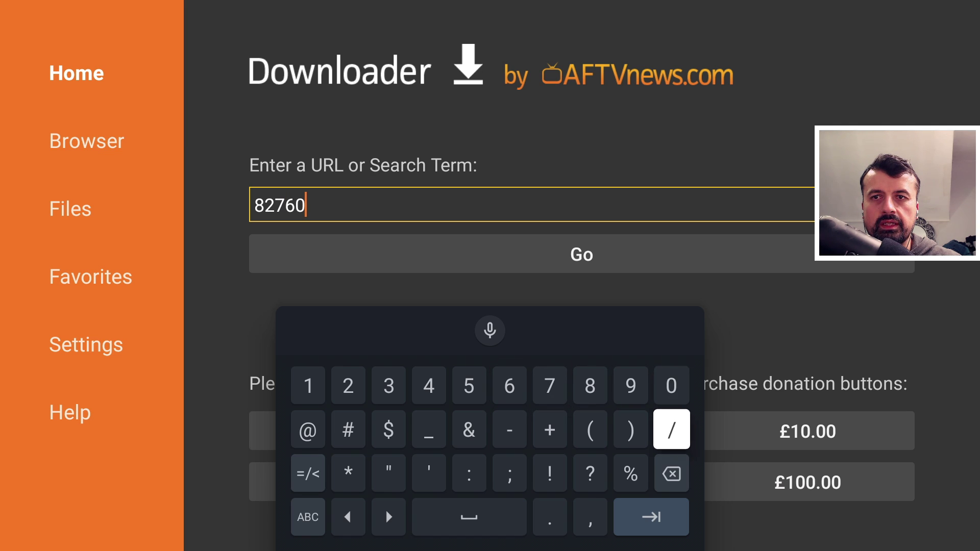
key("Down")
key("Down")
key("Return")
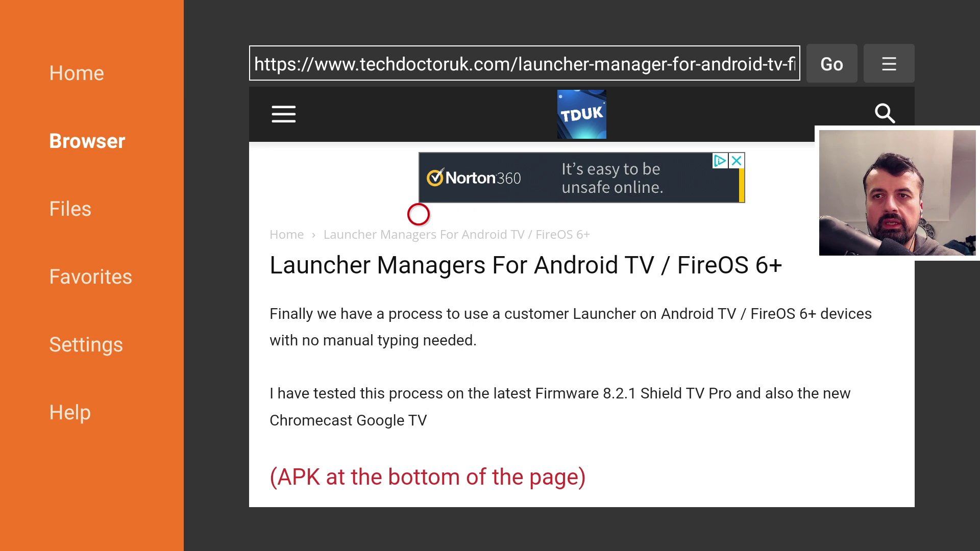
Download TDUK_LauncherManager-ATV_1.0.3.apk, dismiss the status dialog and return to the launcher downloads page
scroll(415, 485, "down", 10)
scroll(419, 487, "down", 10)
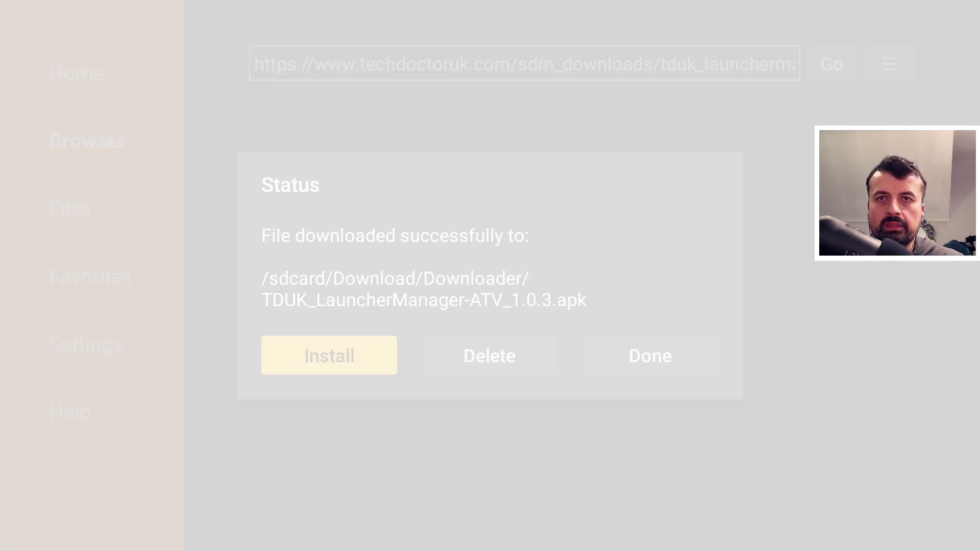
key("Right")
key("Right")
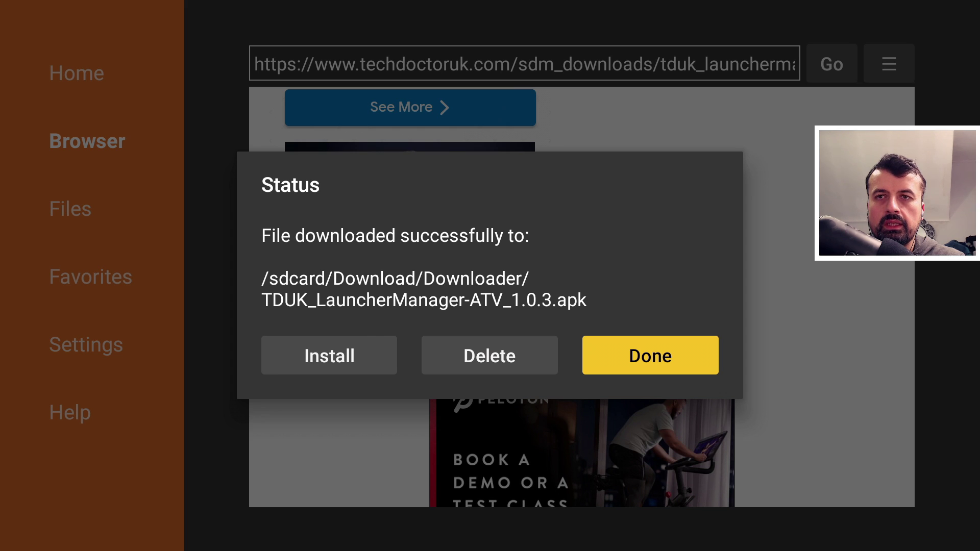
key("Return")
key("Escape")
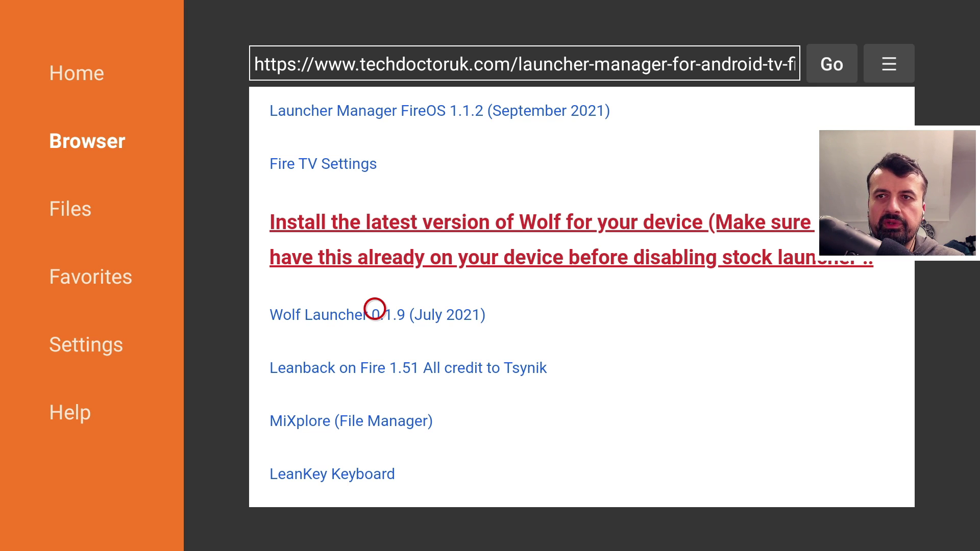
Choose Enable Custom Launcher in Launcher Manager so the SHIELD reloads into the Wolf home screen
key("Home")
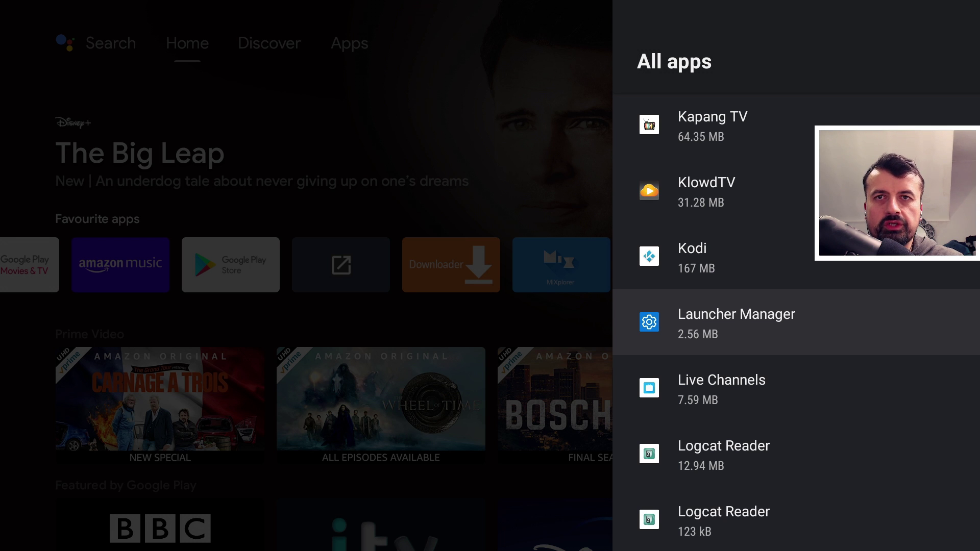
key("Return")
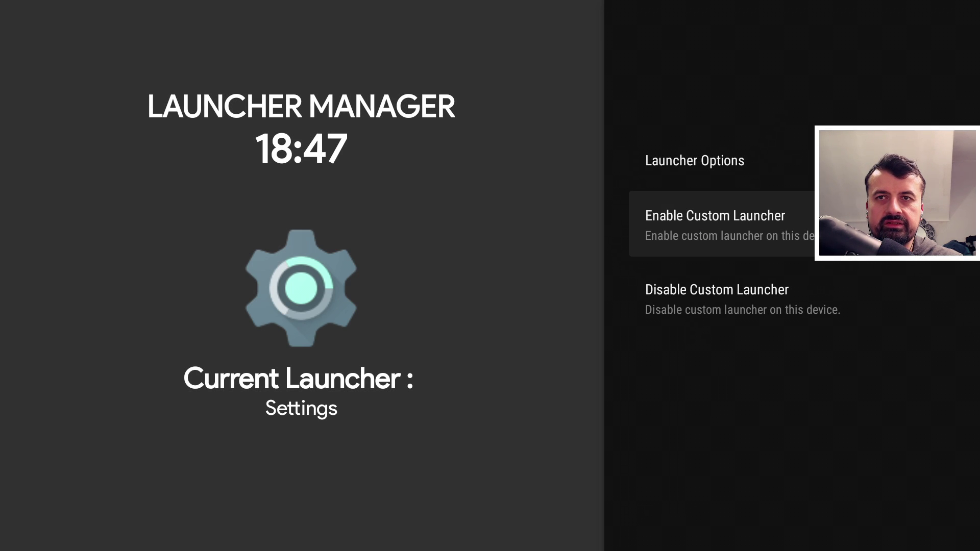
key("Down")
key("Up")
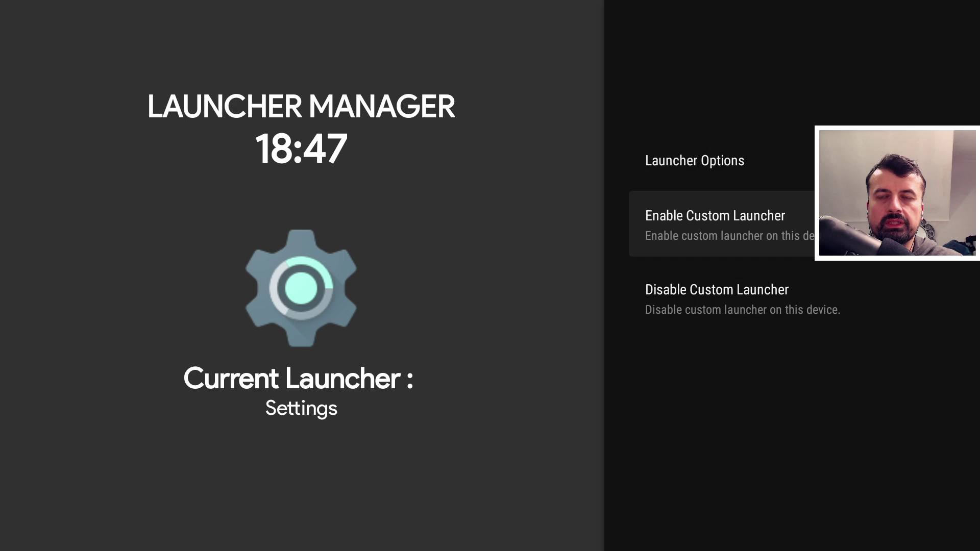
key("Return")
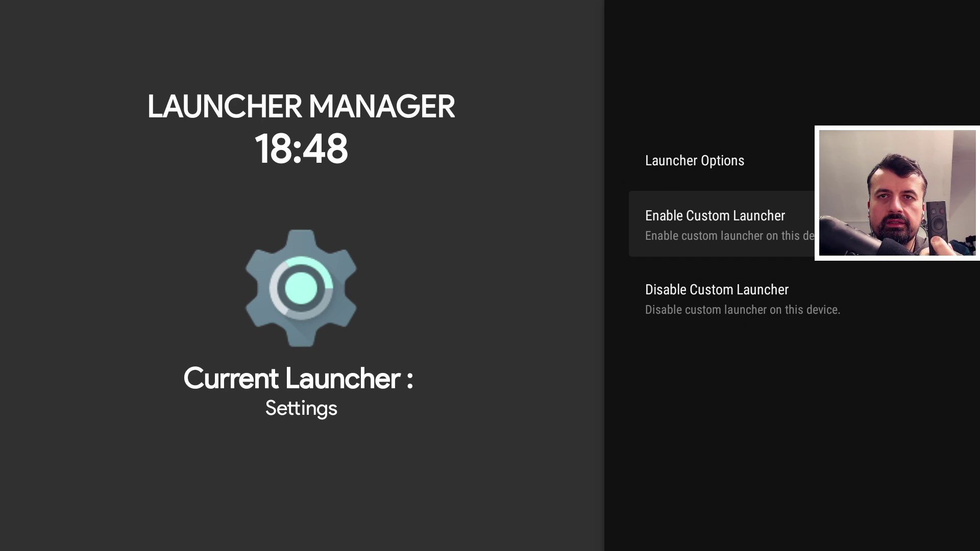
key("Home")
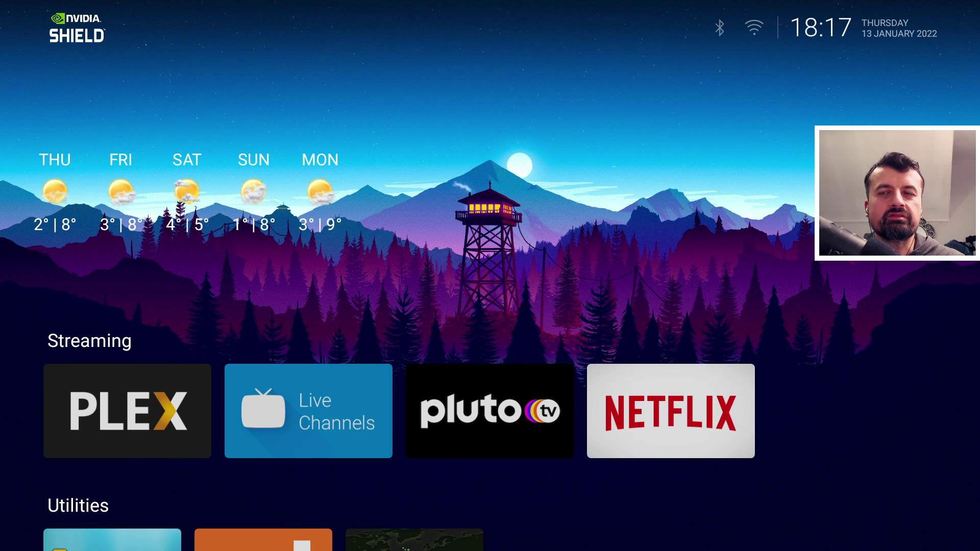
key("Down")
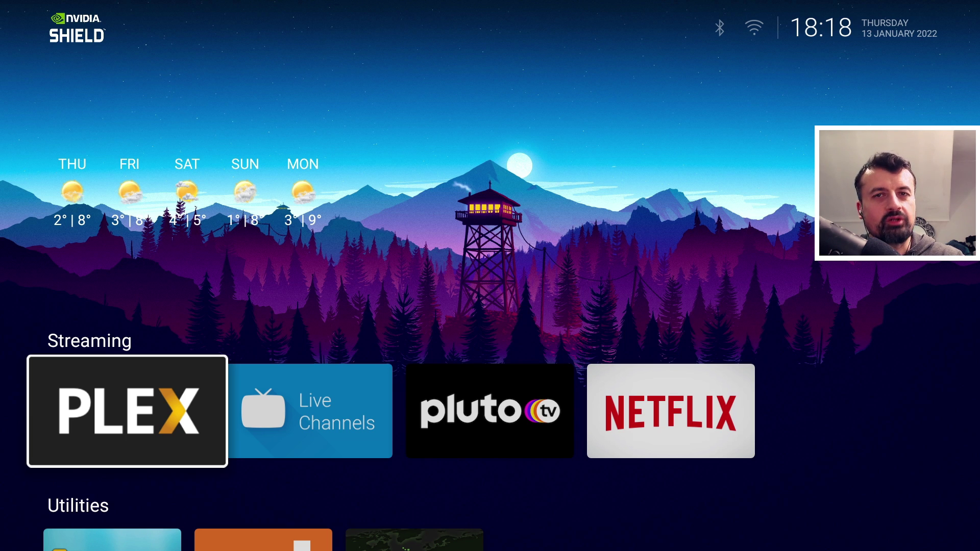
key("Down")
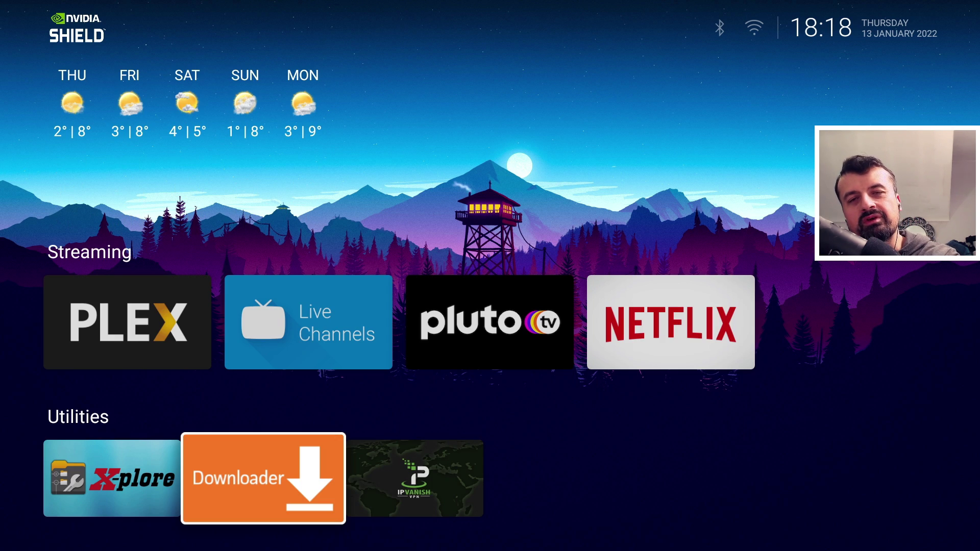